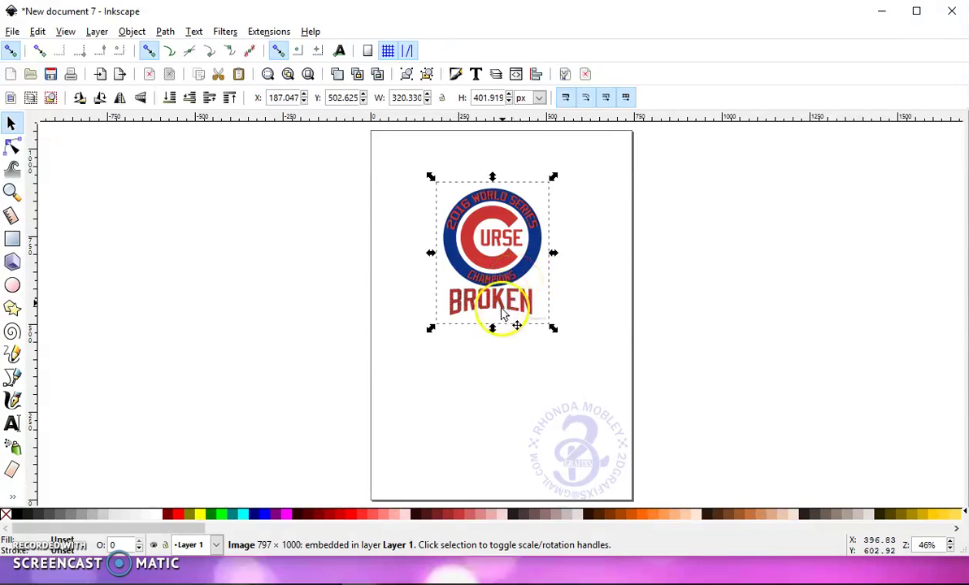
# Step: Move the embedded Cubs logo bitmap to X 191.431, Y 379.849 and zoom to inspect it
pyautogui.moveTo(499, 281); pyautogui.dragTo(488, 329)
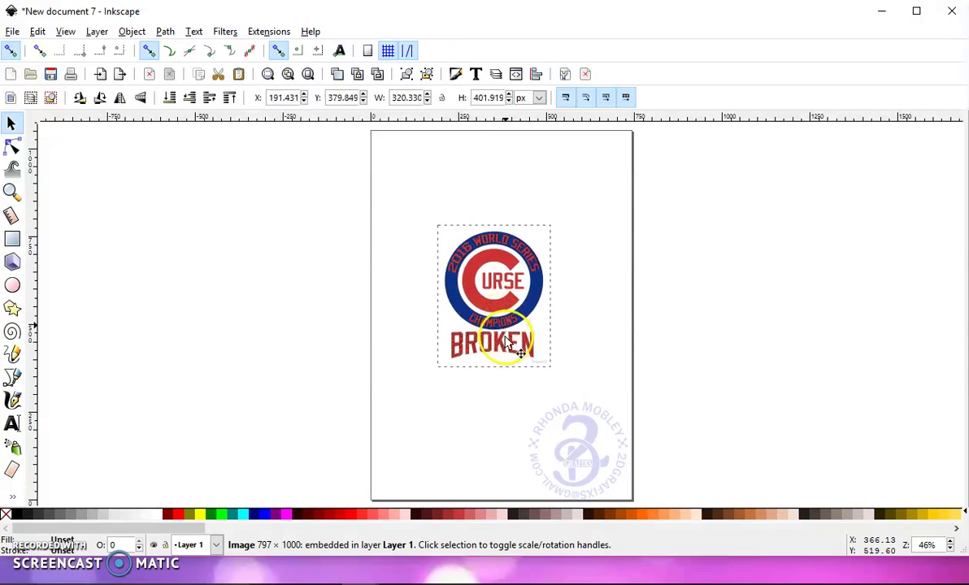
pyautogui.scroll(2, 487, 362)
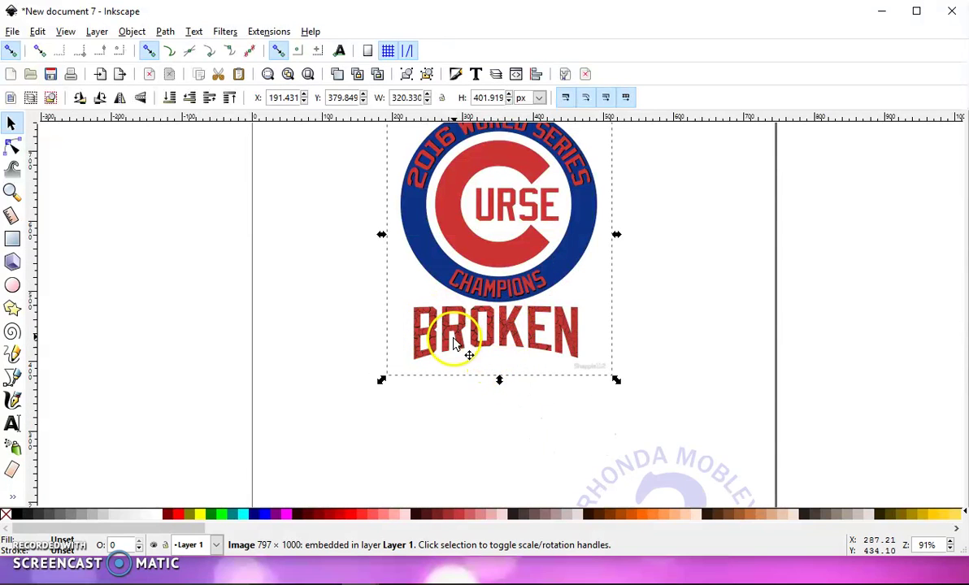
pyautogui.scroll(4, 439, 329)
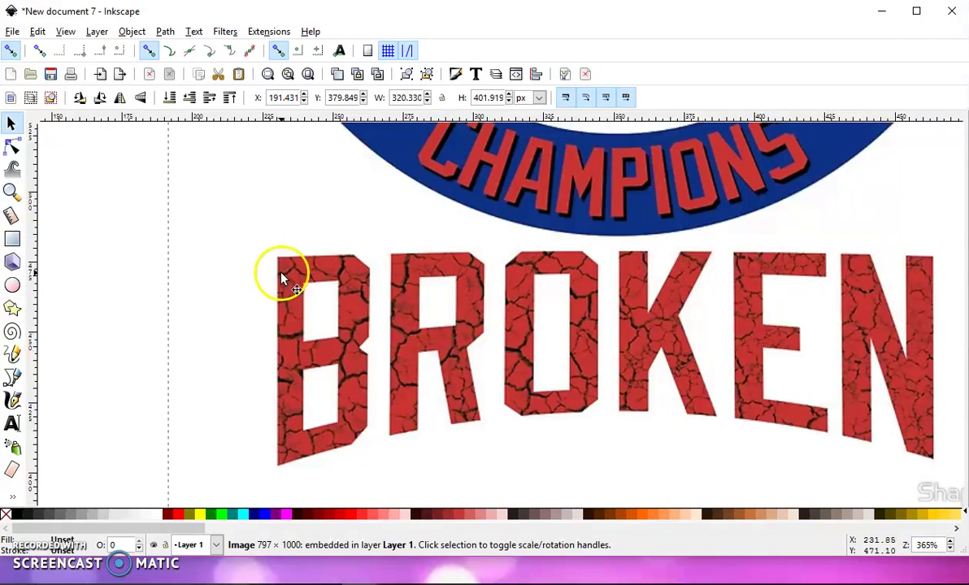
pyautogui.scroll(-4, 627, 367)
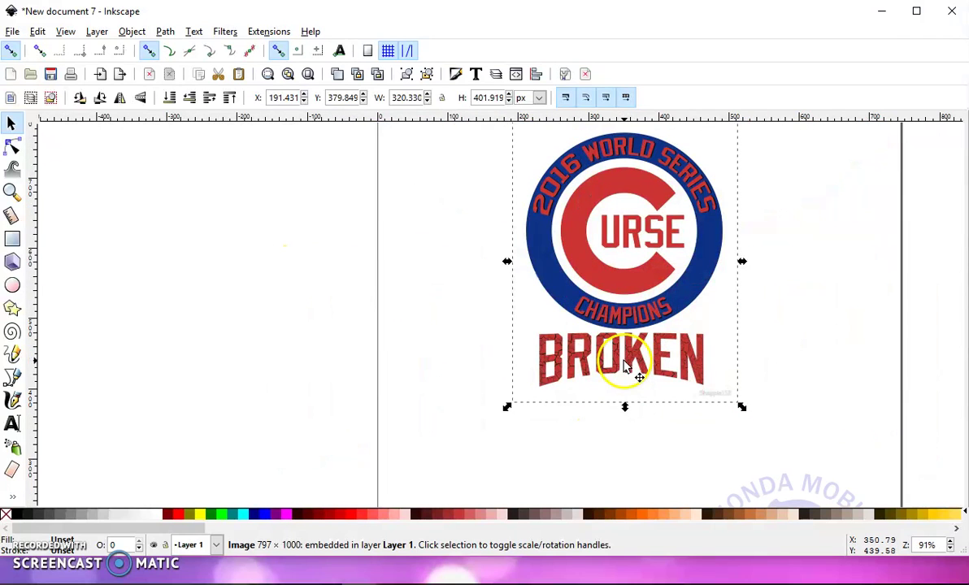
pyautogui.scroll(-2, 625, 366)
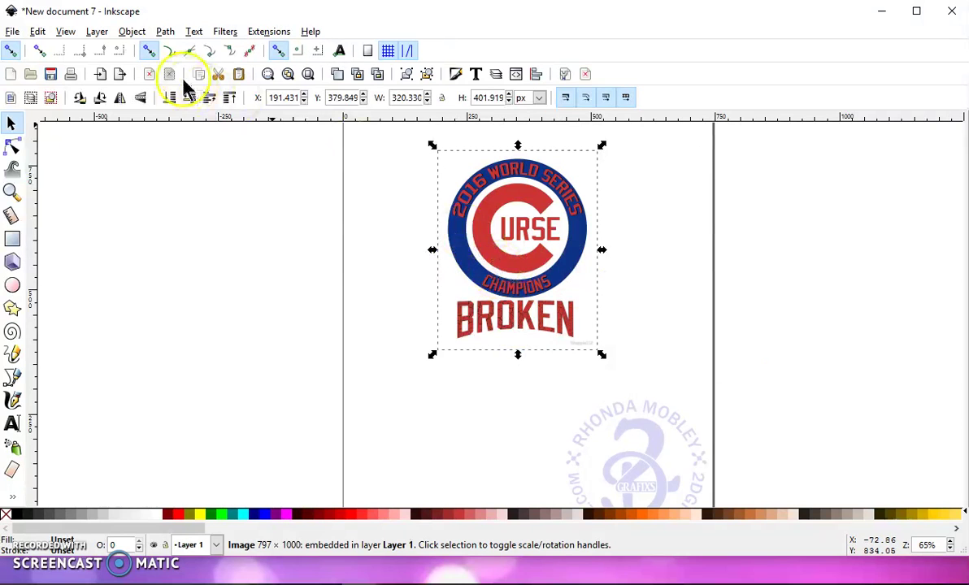
# Step: Trace the bitmap by colour scans, stacked with background removed, into a group of 4 paths
pyautogui.click(167, 33)
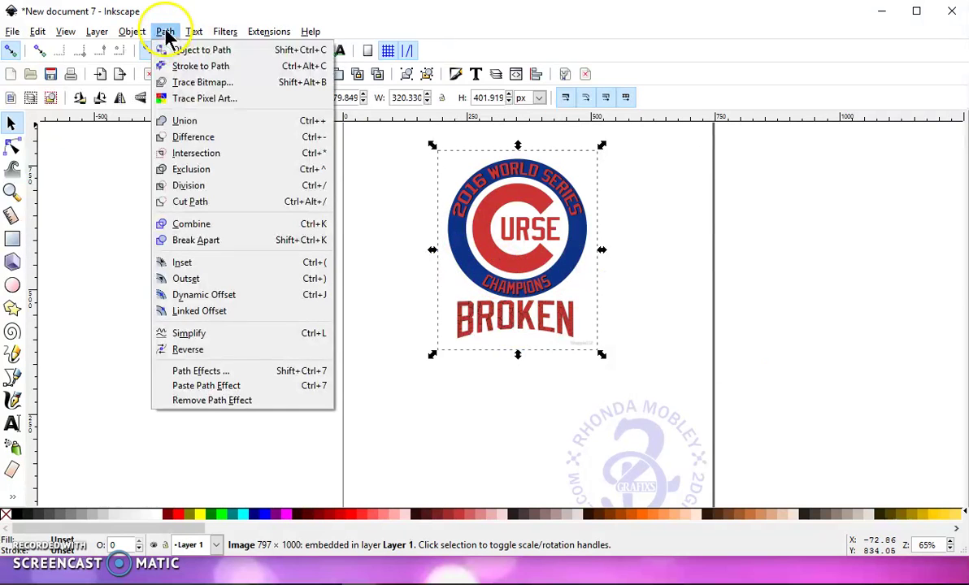
pyautogui.click(183, 87)
pyautogui.moveTo(876, 11); pyautogui.dragTo(829, 39)
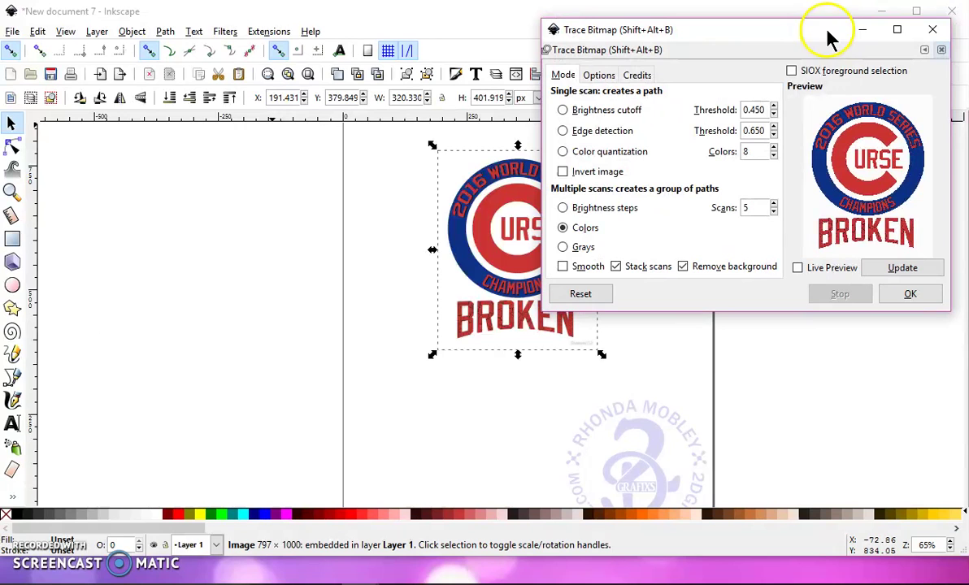
pyautogui.click(564, 230)
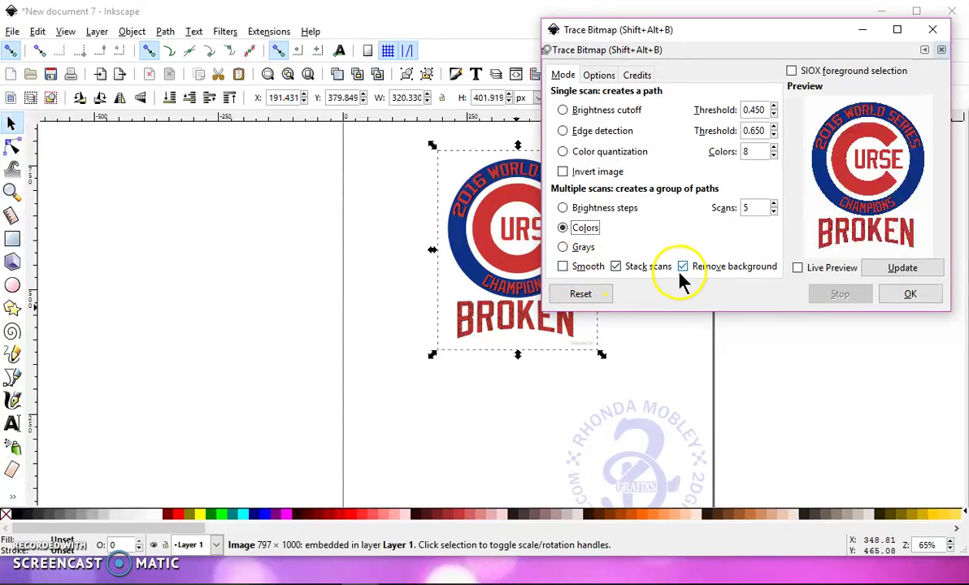
pyautogui.click(904, 295)
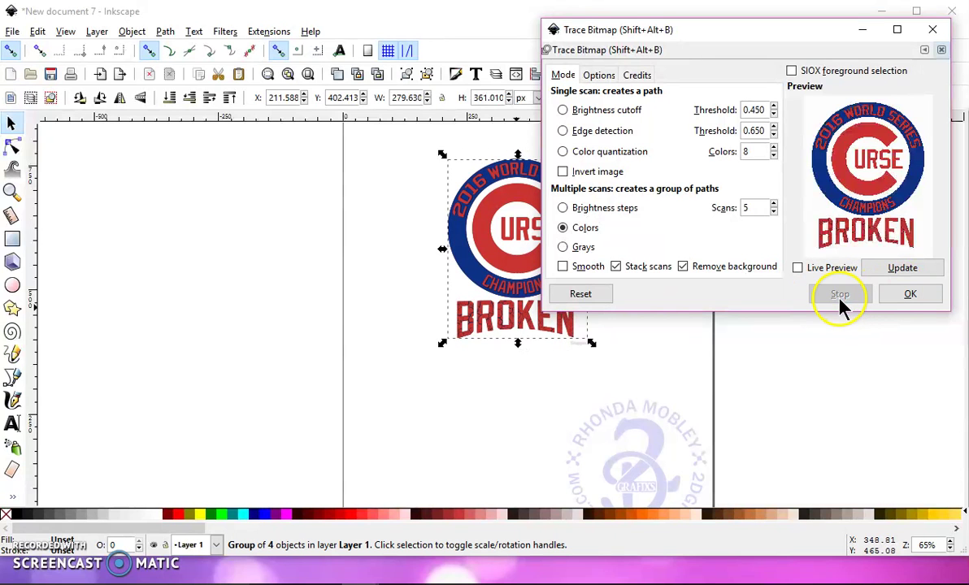
pyautogui.click(934, 33)
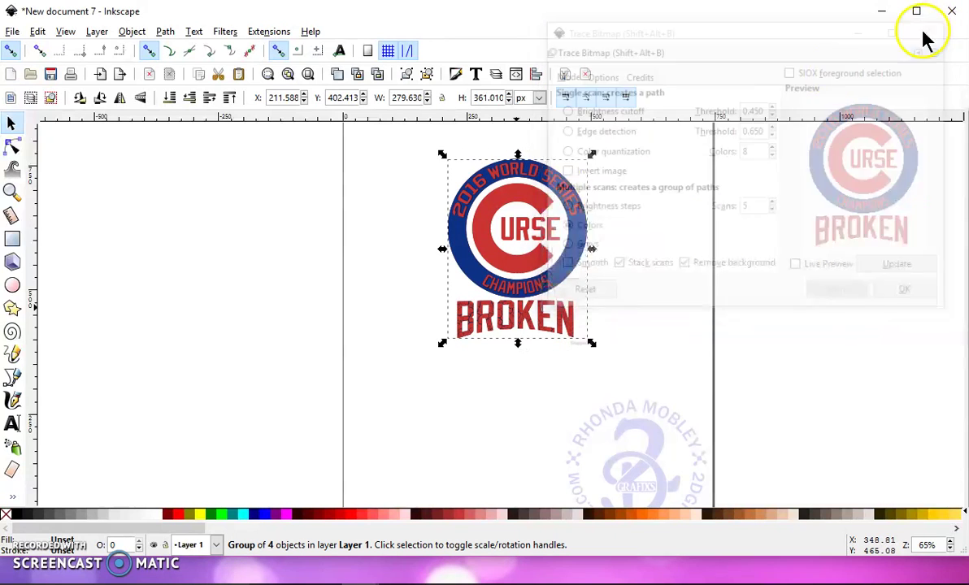
# Step: Move the original bitmap off the page to the right
pyautogui.moveTo(529, 241); pyautogui.dragTo(396, 232)
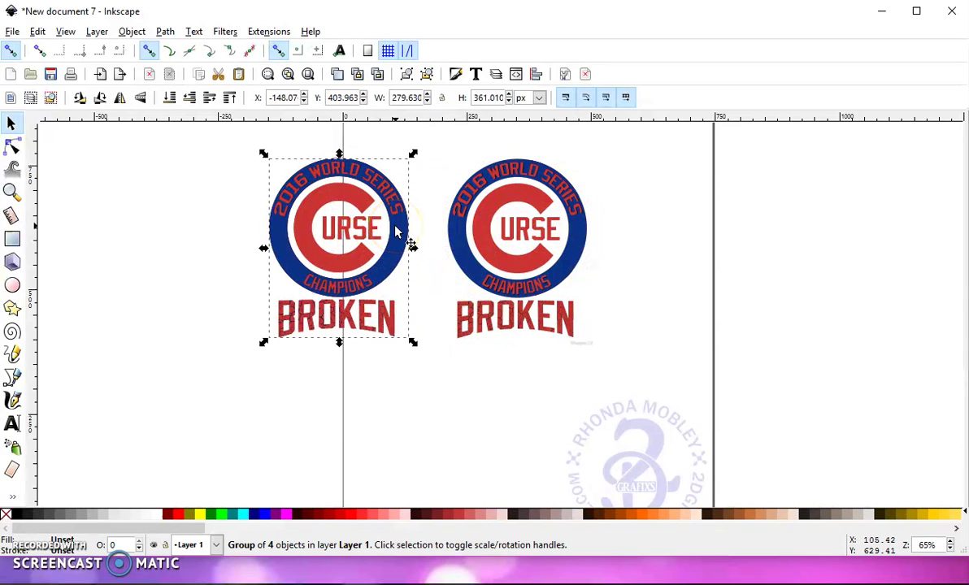
pyautogui.click(462, 261)
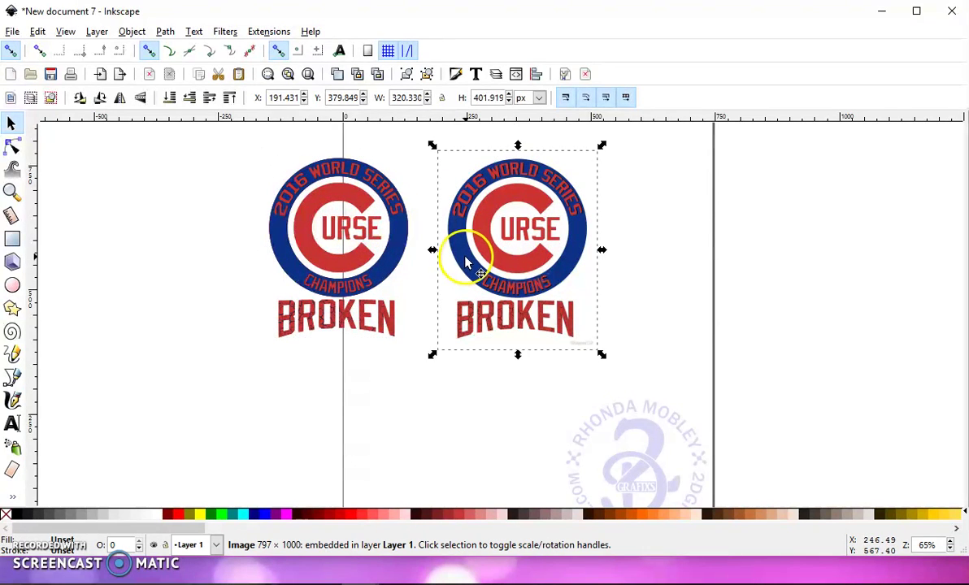
pyautogui.moveTo(462, 261)
pyautogui.mouseDown()
pyautogui.moveTo(699, 248)
pyautogui.moveTo(799, 259)
pyautogui.moveTo(809, 238)
pyautogui.mouseUp()
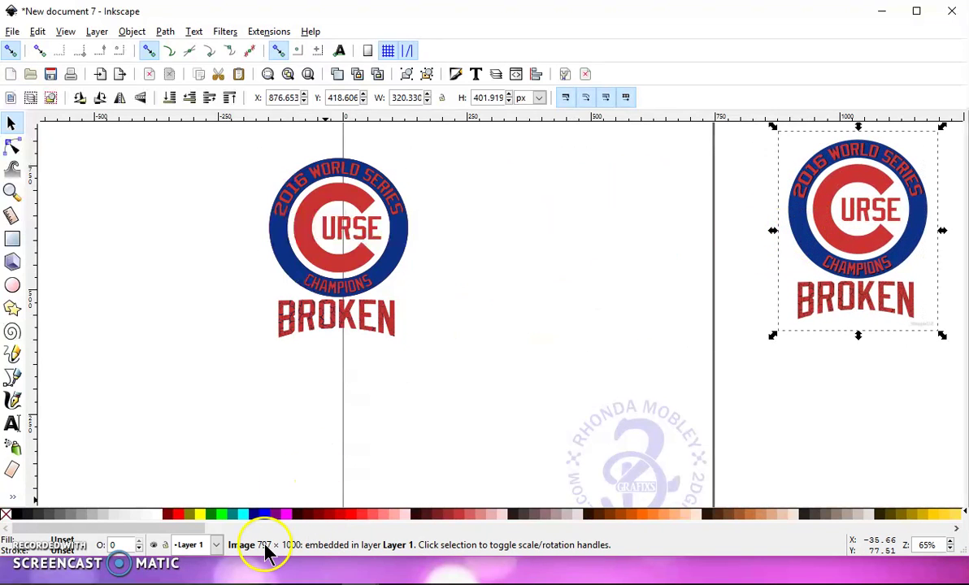
# Step: Place the traced logo back on the page and ungroup it into its colour paths
pyautogui.click(405, 265)
pyautogui.moveTo(406, 242); pyautogui.dragTo(525, 230)
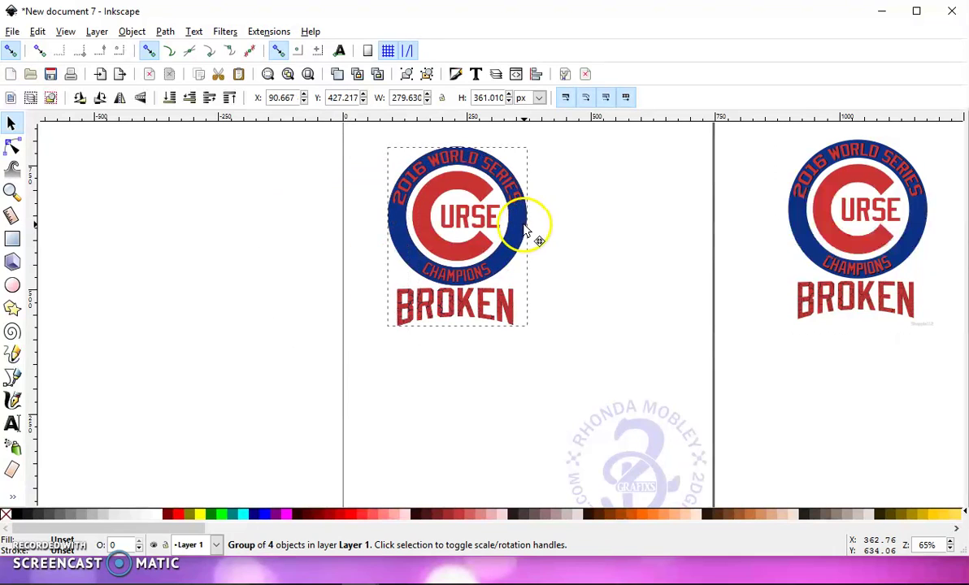
pyautogui.click(426, 75)
pyautogui.click(427, 75)
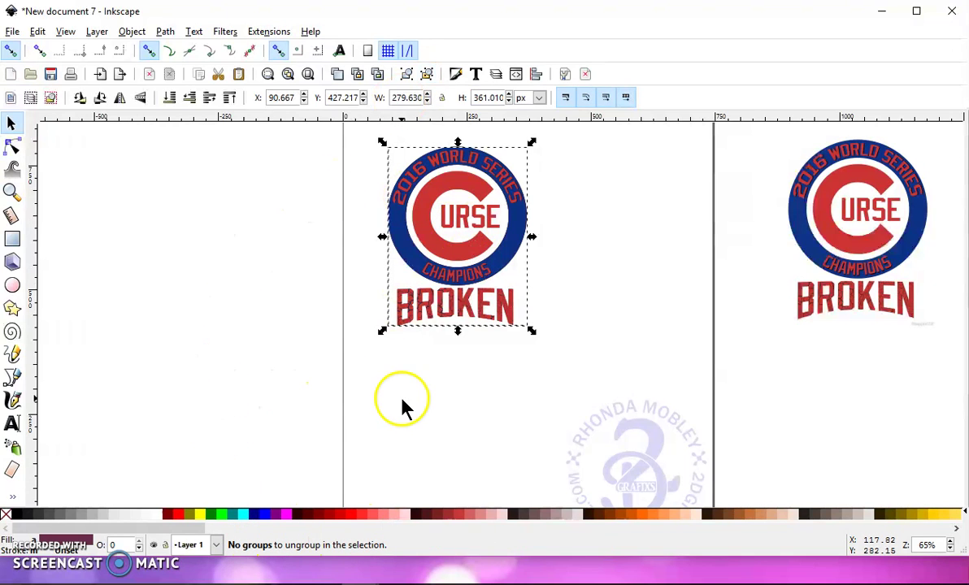
# Step: Drag the four traced colour paths apart, keeping the red C and BROKEN on the page
pyautogui.click(51, 97)
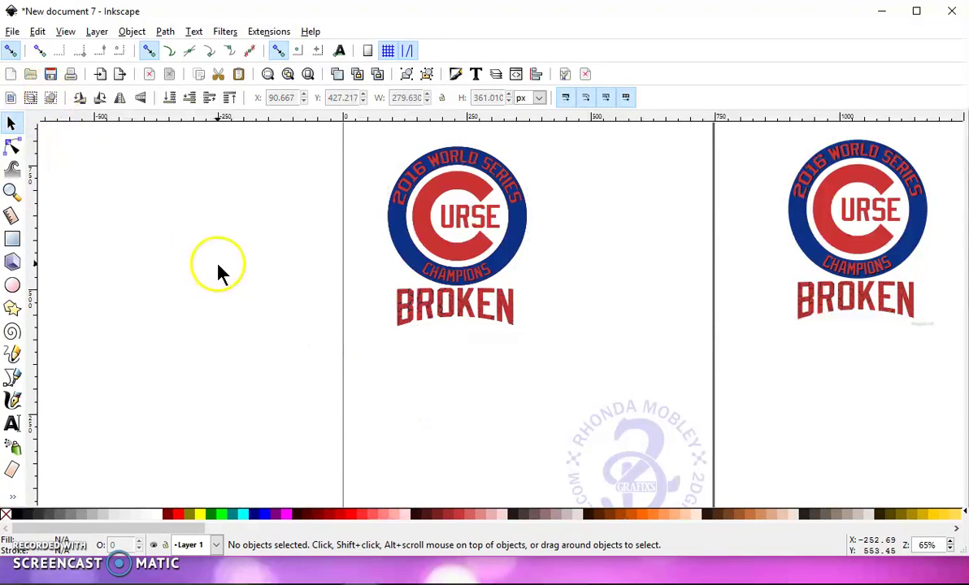
pyautogui.click(391, 242)
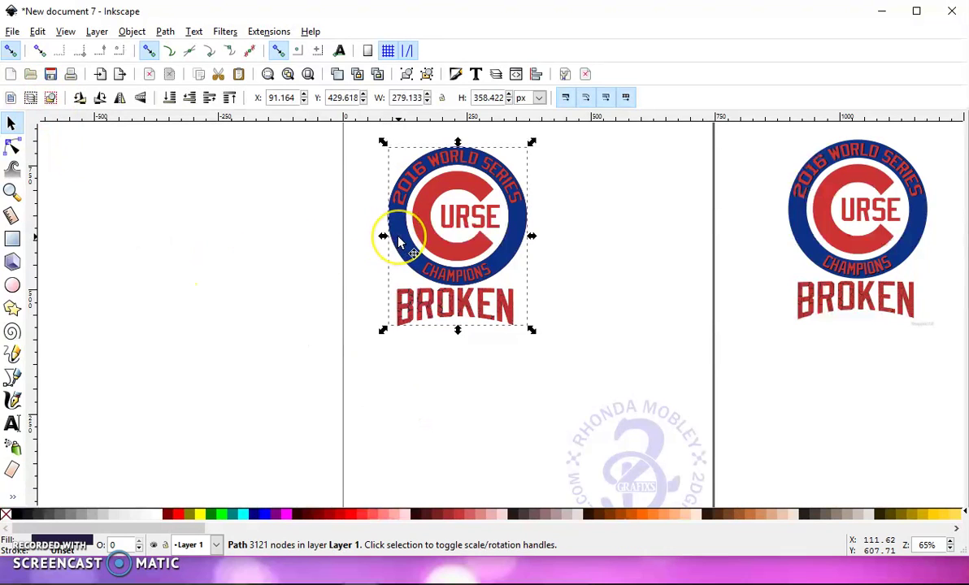
pyautogui.moveTo(398, 243); pyautogui.dragTo(71, 235)
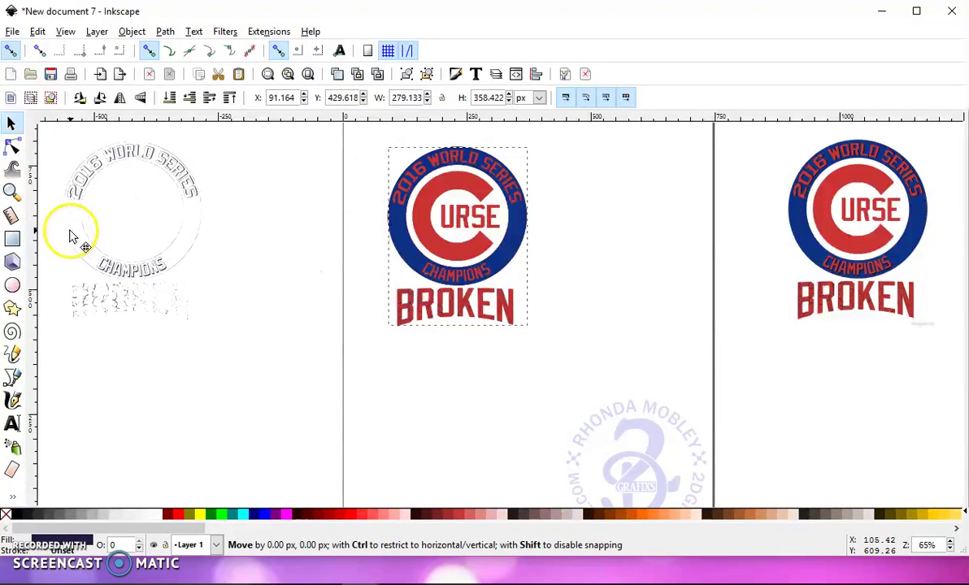
pyautogui.moveTo(390, 244); pyautogui.dragTo(236, 243)
pyautogui.moveTo(455, 261); pyautogui.dragTo(674, 258)
pyautogui.moveTo(515, 256)
pyautogui.mouseDown()
pyautogui.moveTo(573, 256)
pyautogui.moveTo(506, 256)
pyautogui.moveTo(525, 260)
pyautogui.mouseUp()
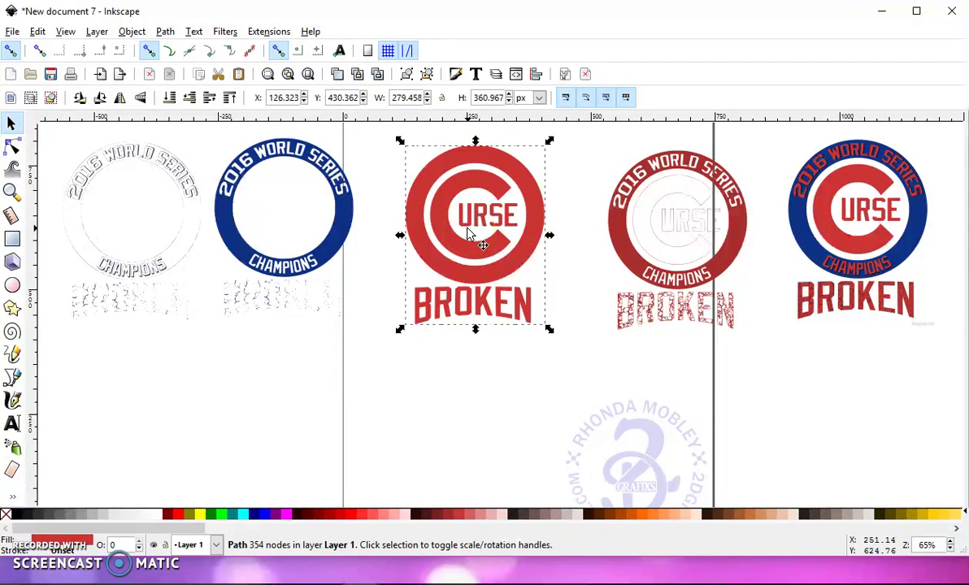
# Step: Delete the red ring-text and pale layers, then select the blue ring
pyautogui.click(677, 286)
pyautogui.press('Delete')
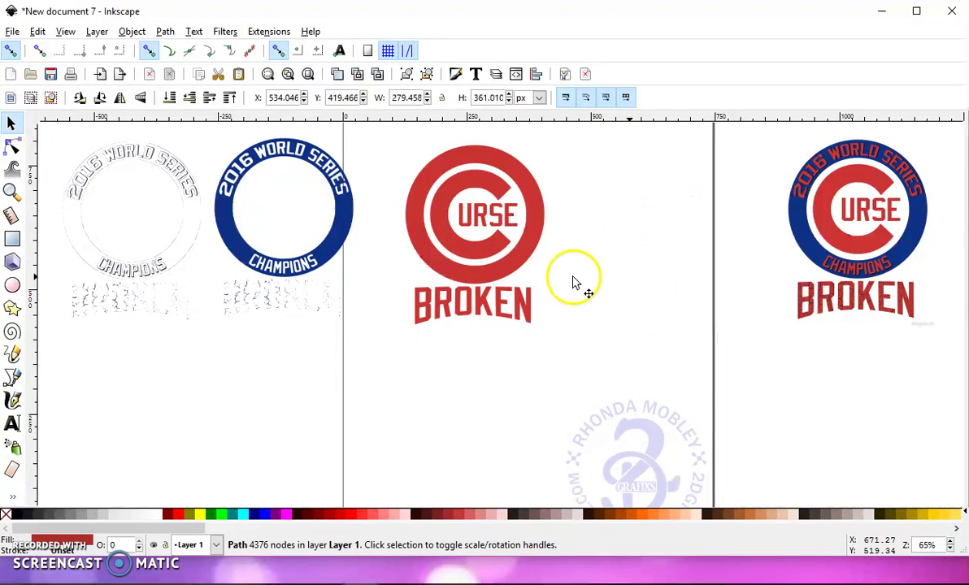
pyautogui.click(159, 262)
pyautogui.press('Delete')
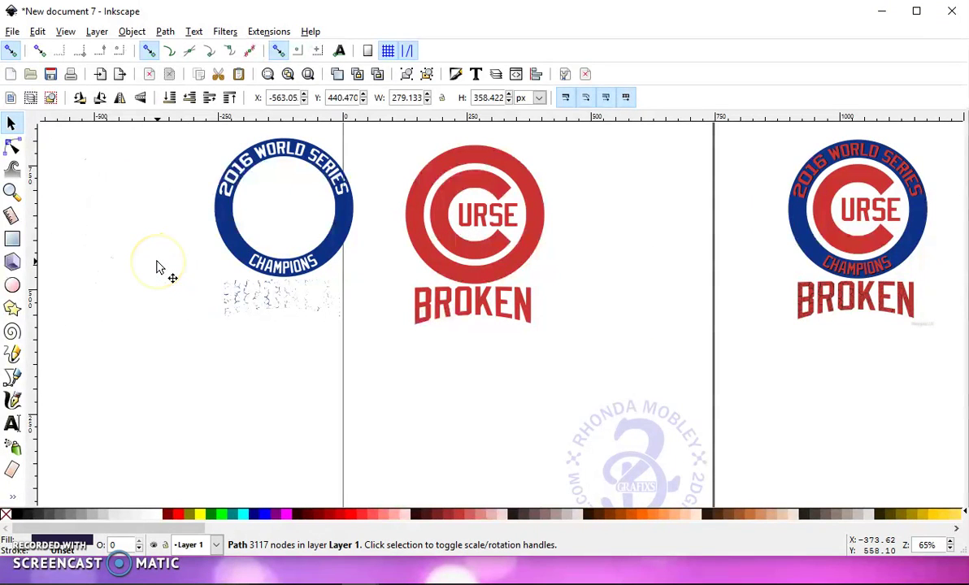
pyautogui.click(328, 269)
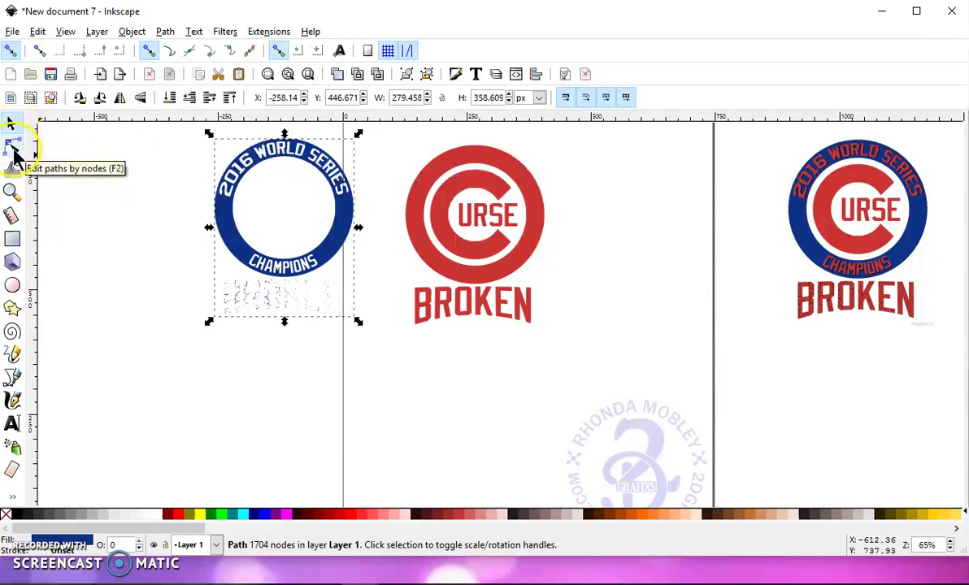
# Step: Delete the stray BROKEN fragment nodes beneath the blue ring using the Node tool
pyautogui.click(12, 148)
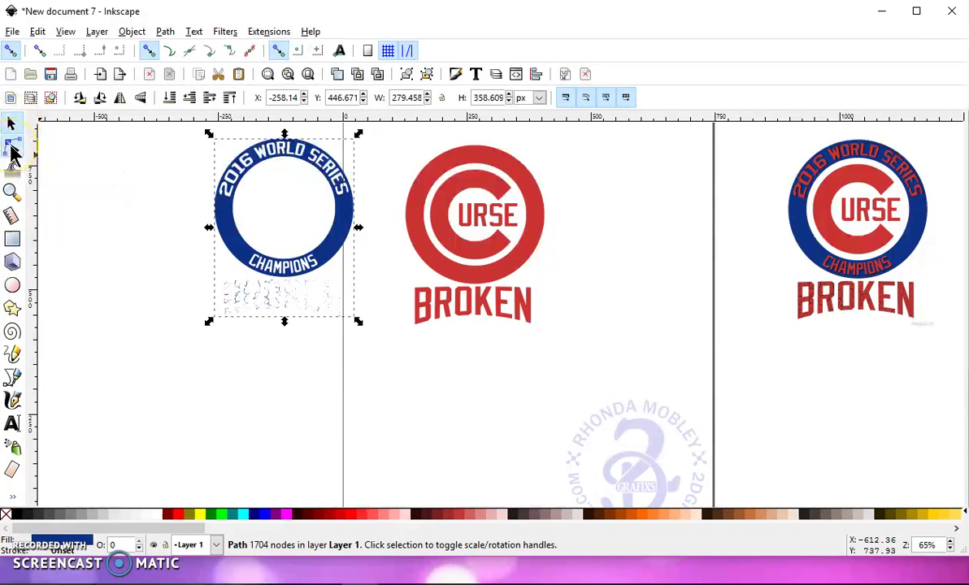
pyautogui.moveTo(382, 363); pyautogui.dragTo(188, 282)
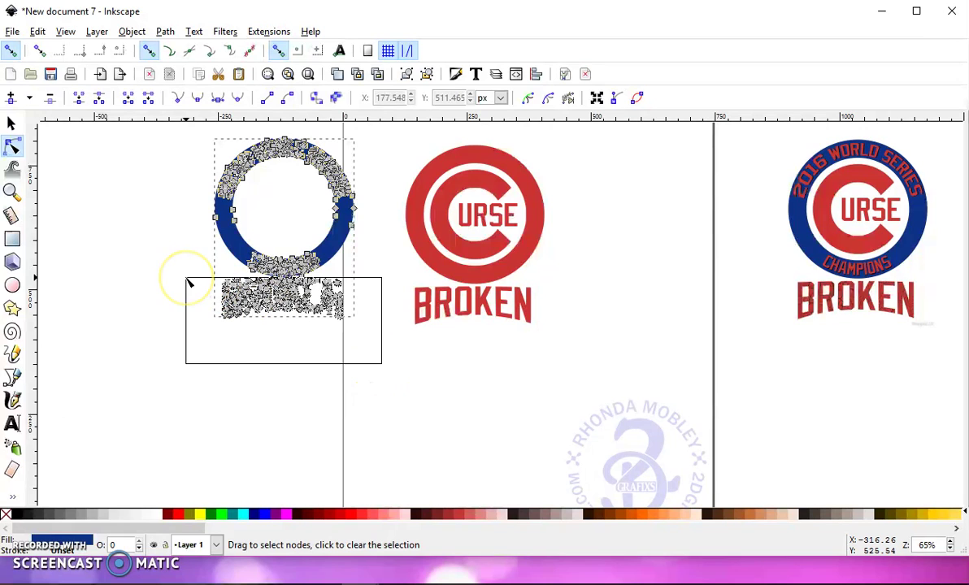
pyautogui.moveTo(279, 282)
pyautogui.mouseDown()
pyautogui.moveTo(311, 300)
pyautogui.moveTo(278, 304)
pyautogui.moveTo(222, 284)
pyautogui.moveTo(202, 59)
pyautogui.moveTo(141, 26)
pyautogui.moveTo(233, 26)
pyautogui.moveTo(342, 402)
pyautogui.mouseUp()
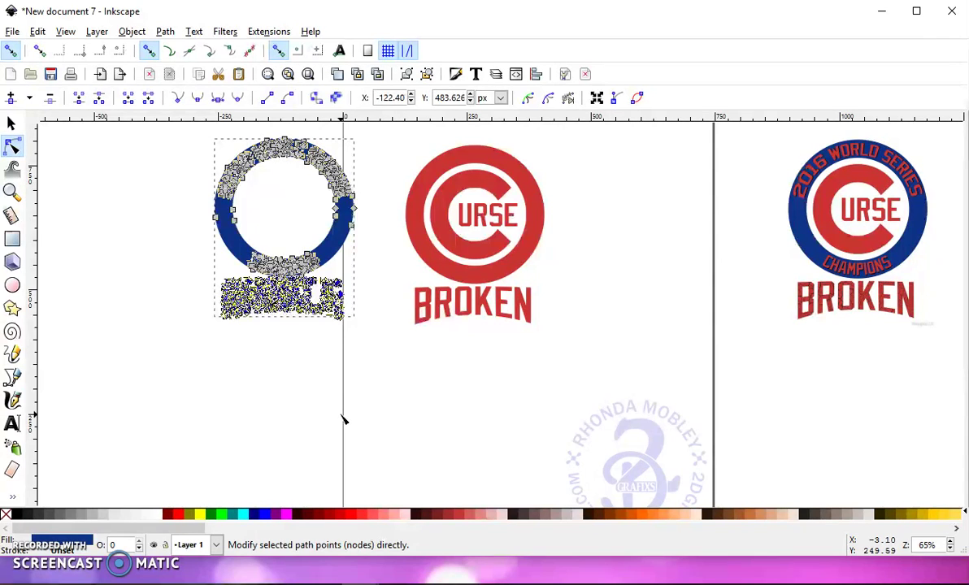
pyautogui.press('Delete')
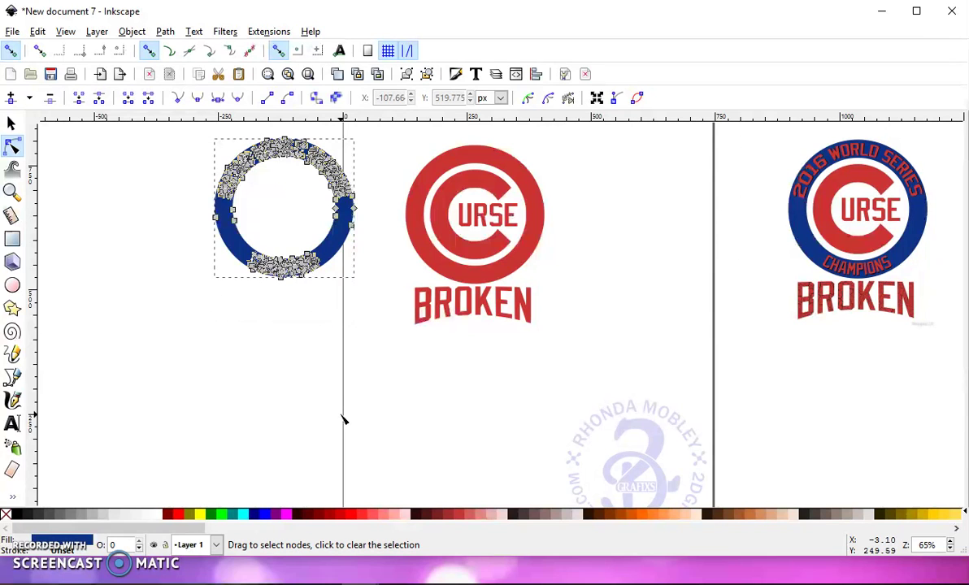
pyautogui.scroll(4, 281, 286)
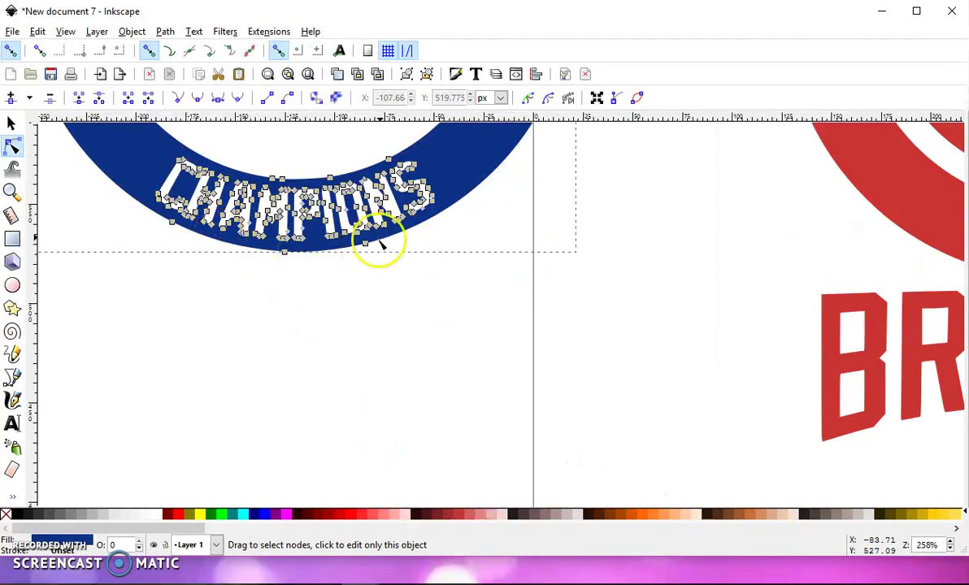
pyautogui.scroll(-3, 309, 319)
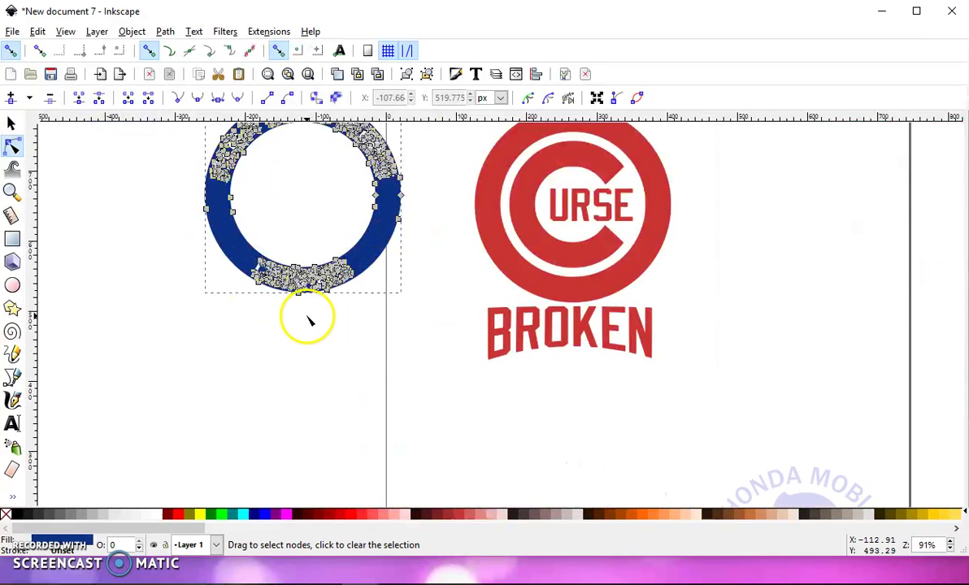
pyautogui.scroll(-1, 308, 319)
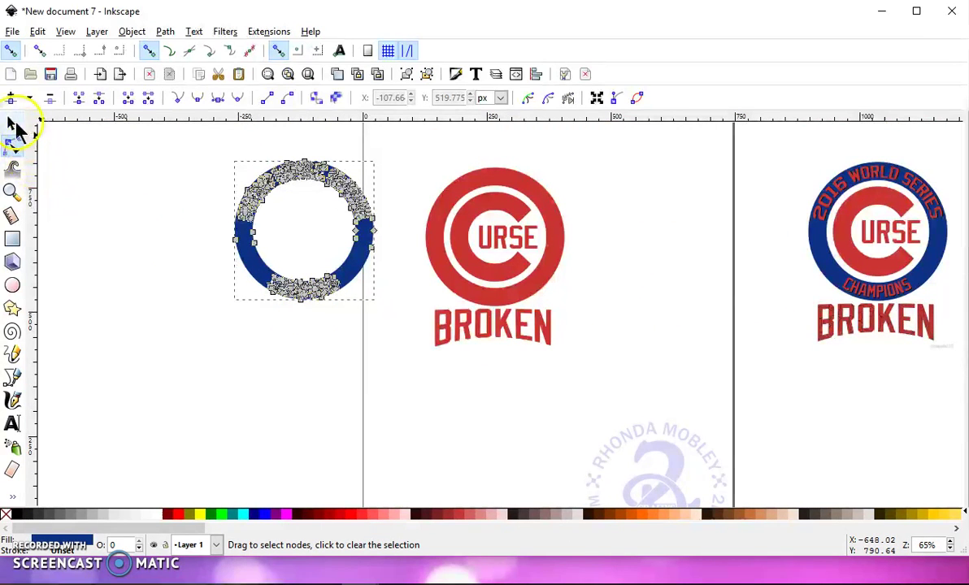
# Step: Duplicate the blue lettered ring, move the copy down-left, and break it apart into 35 paths
pyautogui.click(13, 124)
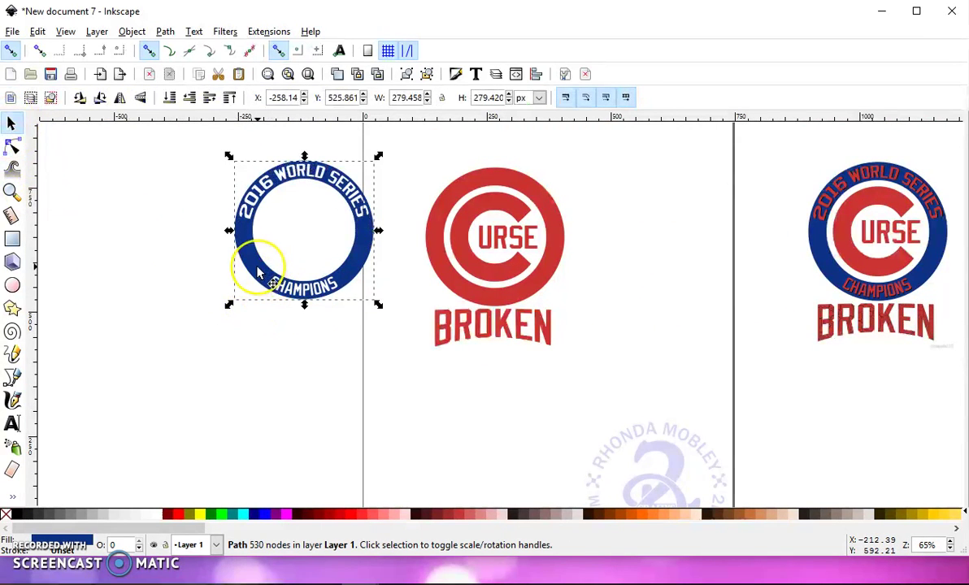
pyautogui.hotkey('ctrl', 'c')
pyautogui.moveTo(257, 274); pyautogui.dragTo(138, 412)
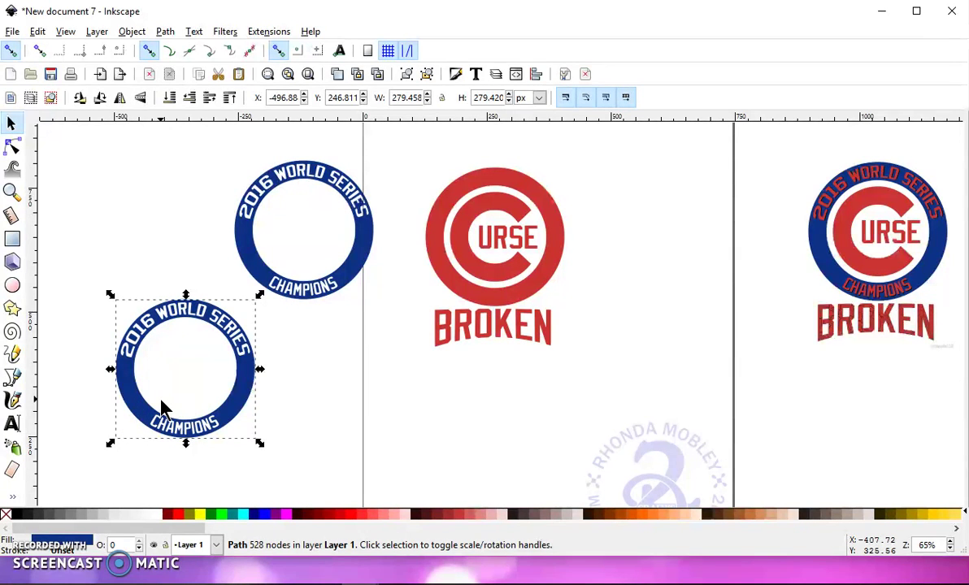
pyautogui.click(165, 31)
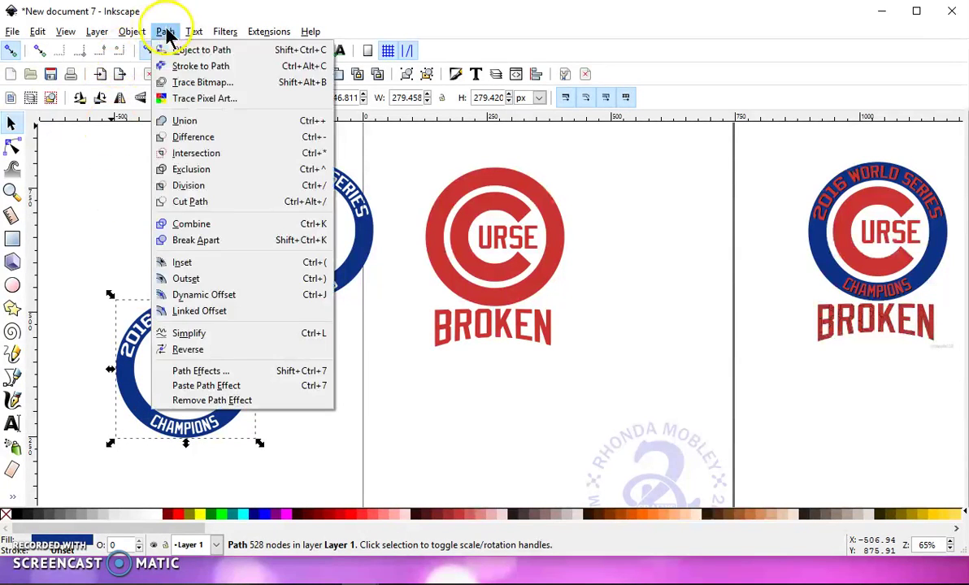
pyautogui.click(199, 242)
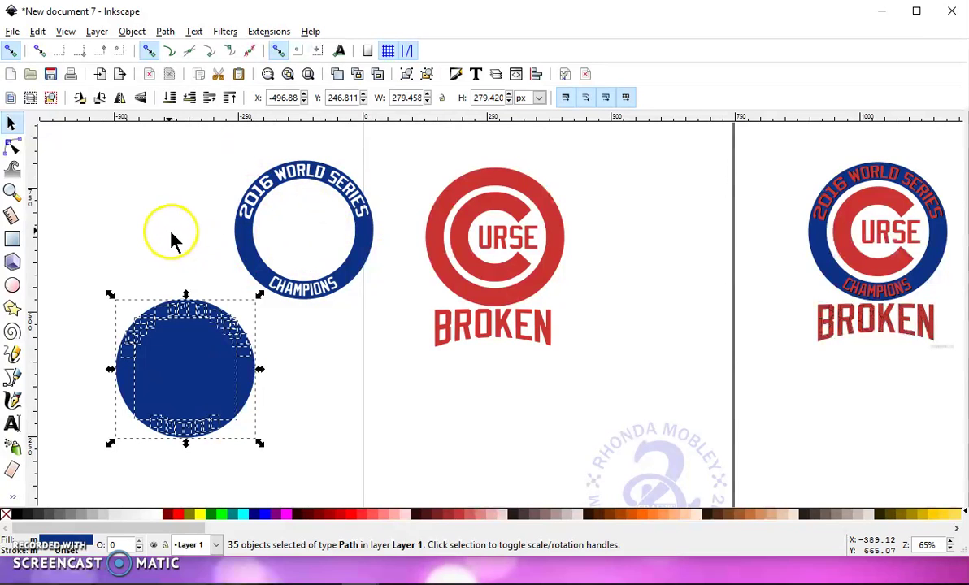
pyautogui.click(50, 98)
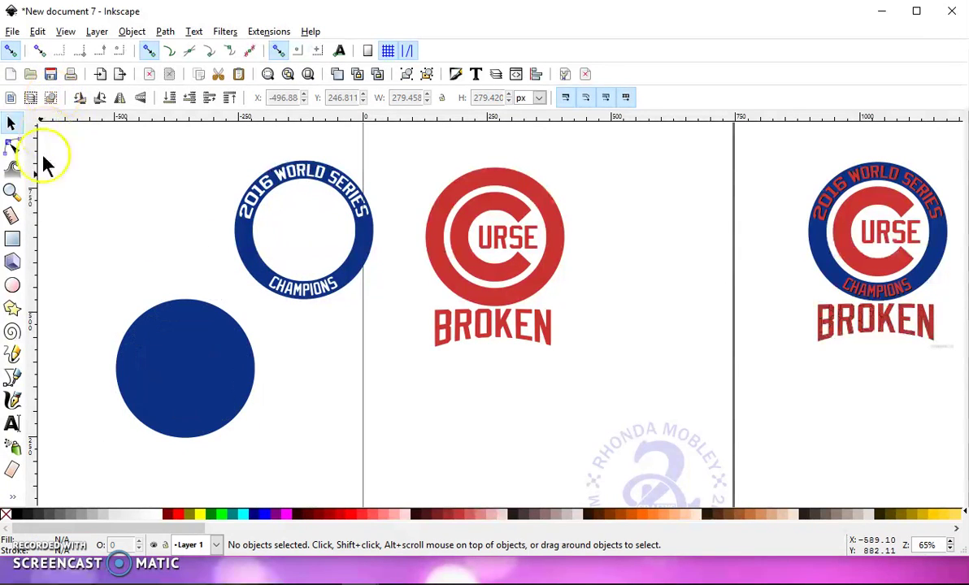
# Step: Subtract the inner circle piece from the solid blue disc with Path > Difference to form a ring
pyautogui.click(128, 410)
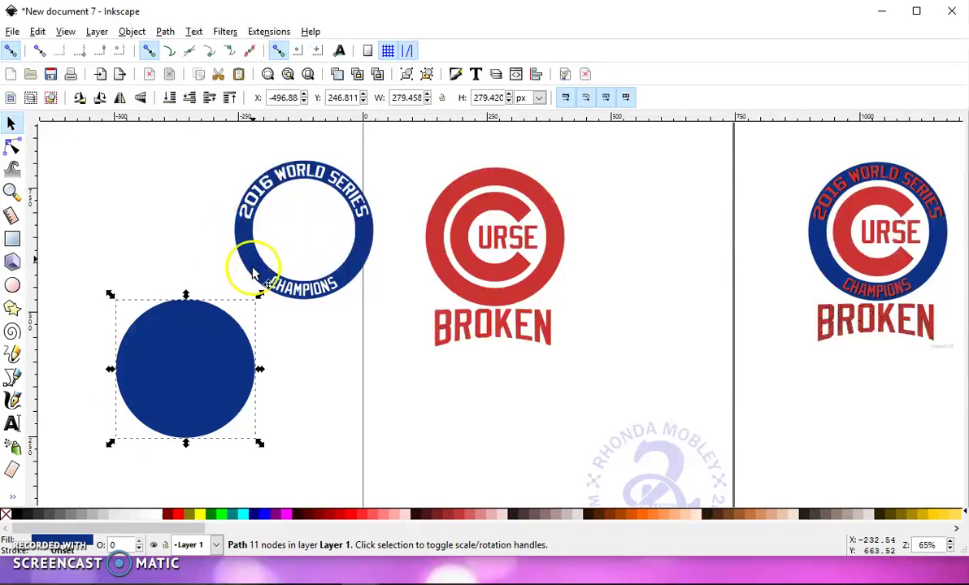
pyautogui.keyDown('shift'); pyautogui.click(196, 376); pyautogui.keyUp('shift')
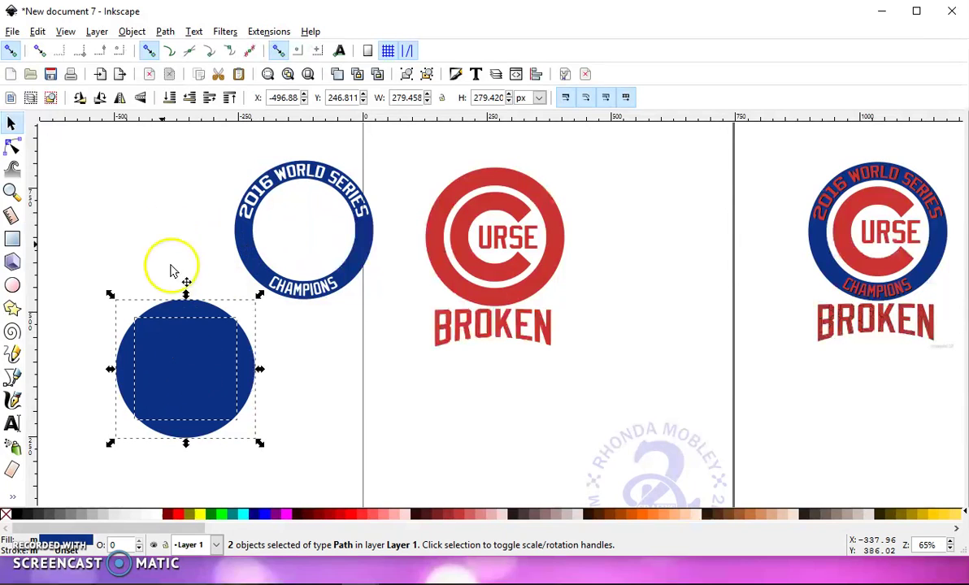
pyautogui.click(167, 32)
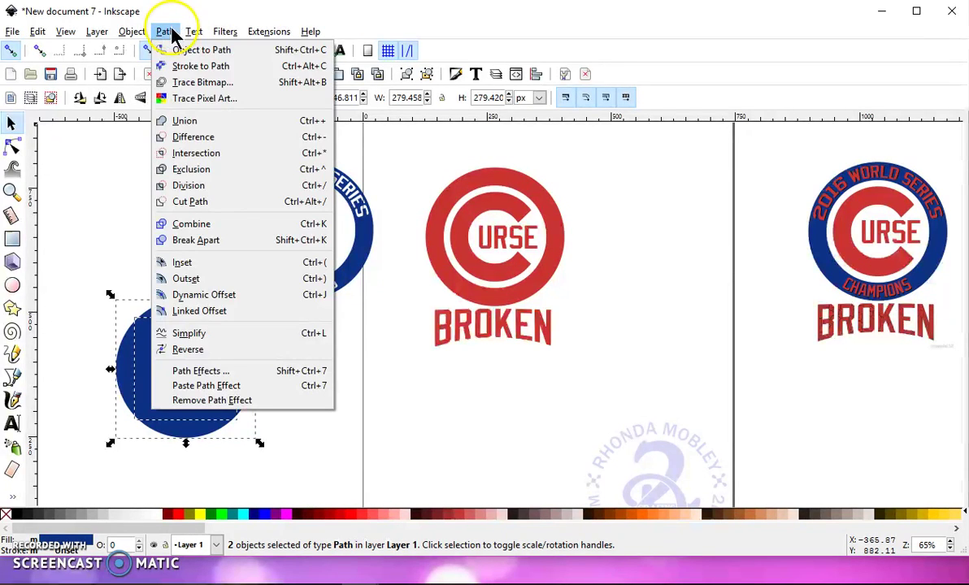
pyautogui.click(183, 135)
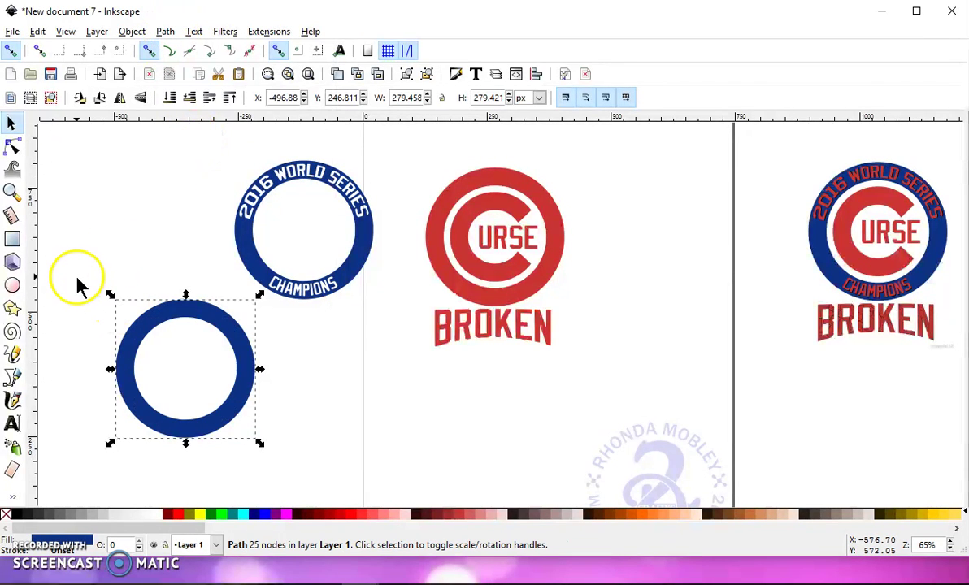
# Step: Delete the top- and bottom-arc letter pieces and move the plain ring up slightly
pyautogui.moveTo(77, 277); pyautogui.dragTo(298, 389)
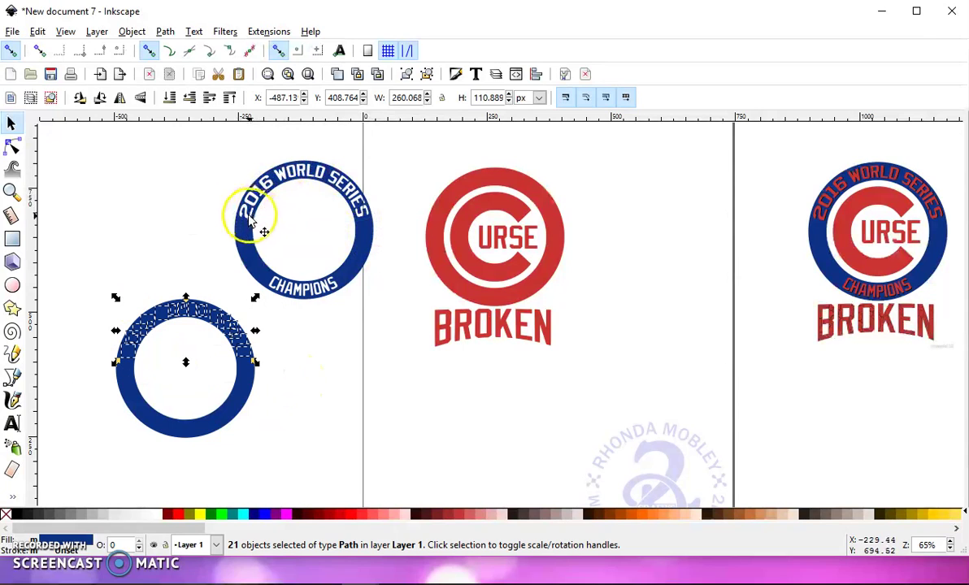
pyautogui.click(271, 317)
pyautogui.moveTo(296, 461); pyautogui.dragTo(87, 375)
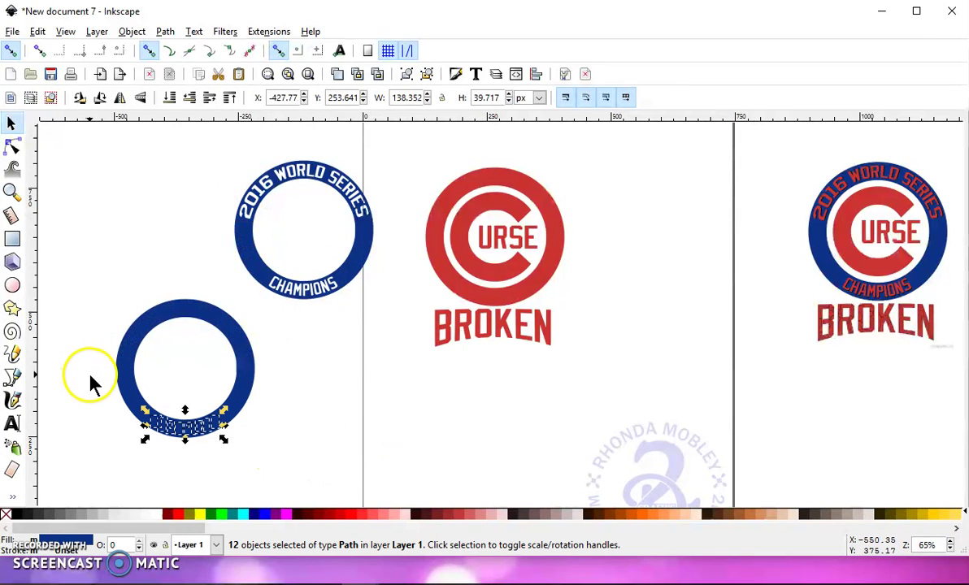
pyautogui.press('Delete')
pyautogui.moveTo(155, 350); pyautogui.dragTo(158, 320)
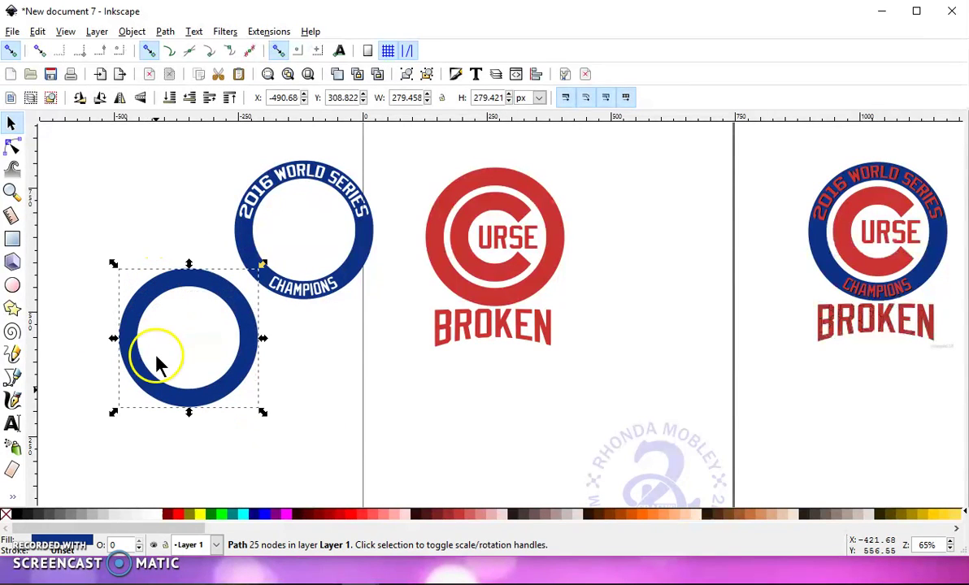
# Step: Fill the plain ring with 20% gray and try it over the C logo
pyautogui.click(155, 513)
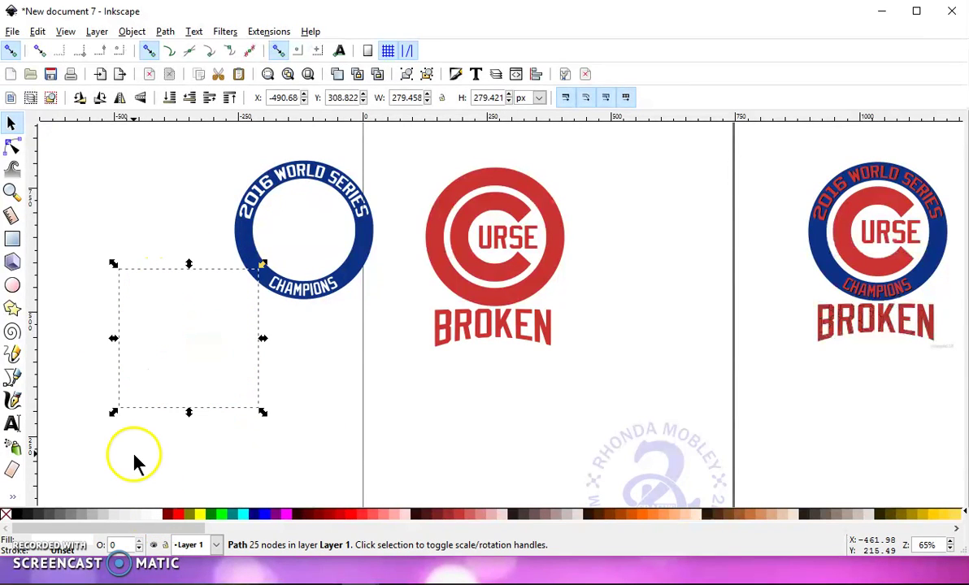
pyautogui.click(103, 517)
pyautogui.moveTo(248, 340); pyautogui.dragTo(566, 240)
pyautogui.moveTo(553, 240); pyautogui.dragTo(552, 242)
# Step: Center the blue lettered ring over the red C logo and move the gray ring back left
pyautogui.moveTo(366, 248); pyautogui.dragTo(554, 250)
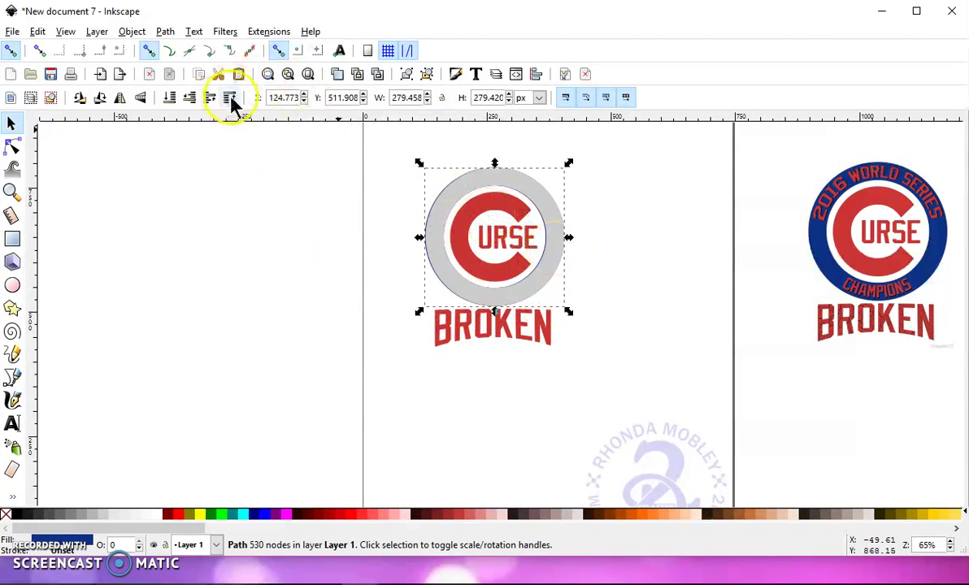
pyautogui.click(189, 98)
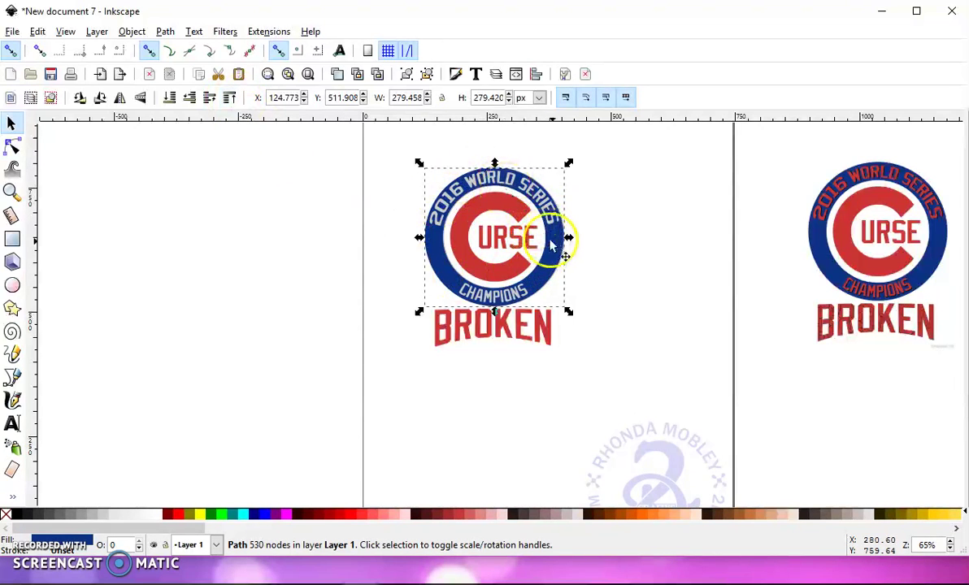
pyautogui.hotkey('ctrl', 'z')
pyautogui.moveTo(558, 246); pyautogui.dragTo(364, 252)
pyautogui.moveTo(513, 264); pyautogui.dragTo(555, 258)
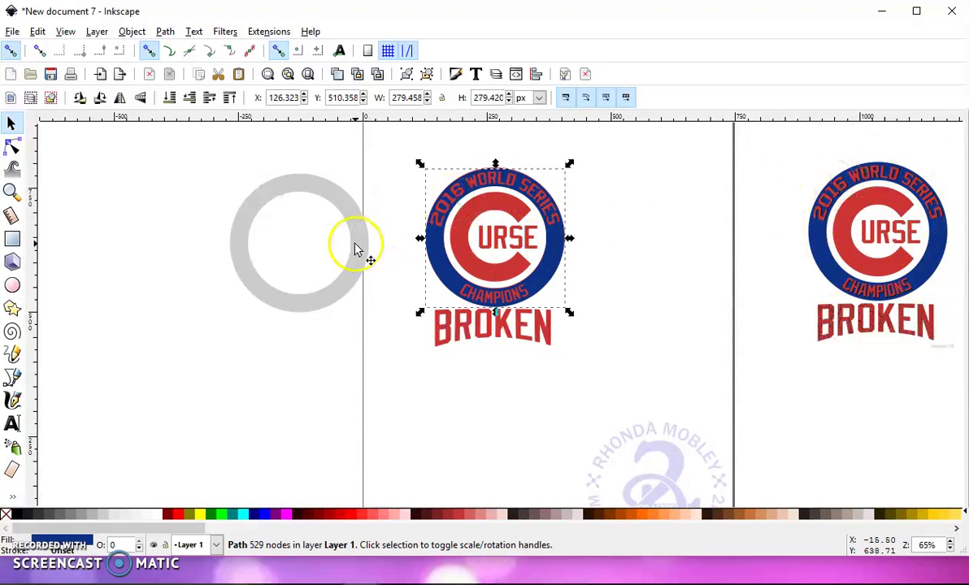
# Step: Shift the gray ring to X -247.29, Y 496.405, left of the ringed logo
pyautogui.moveTo(358, 251); pyautogui.dragTo(359, 243)
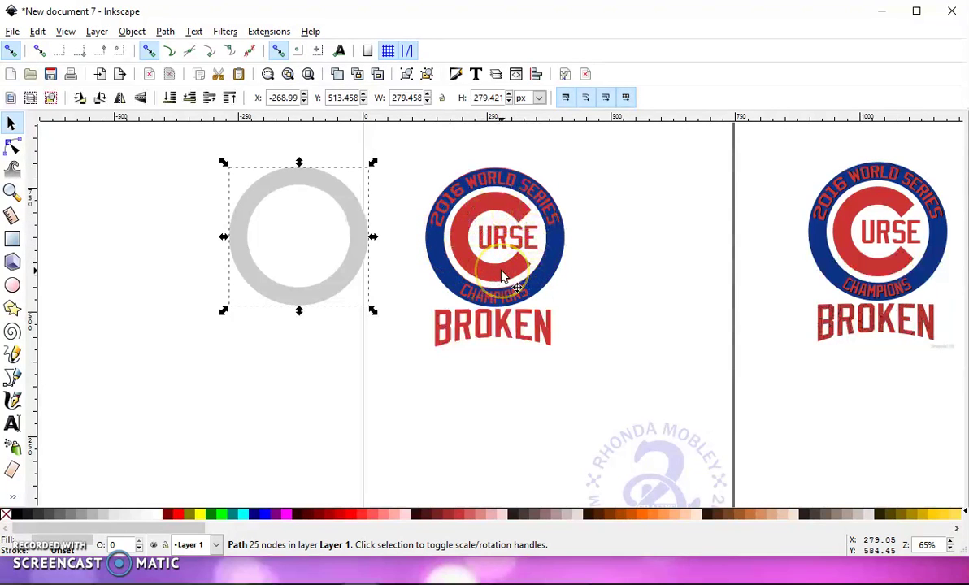
pyautogui.click(482, 238)
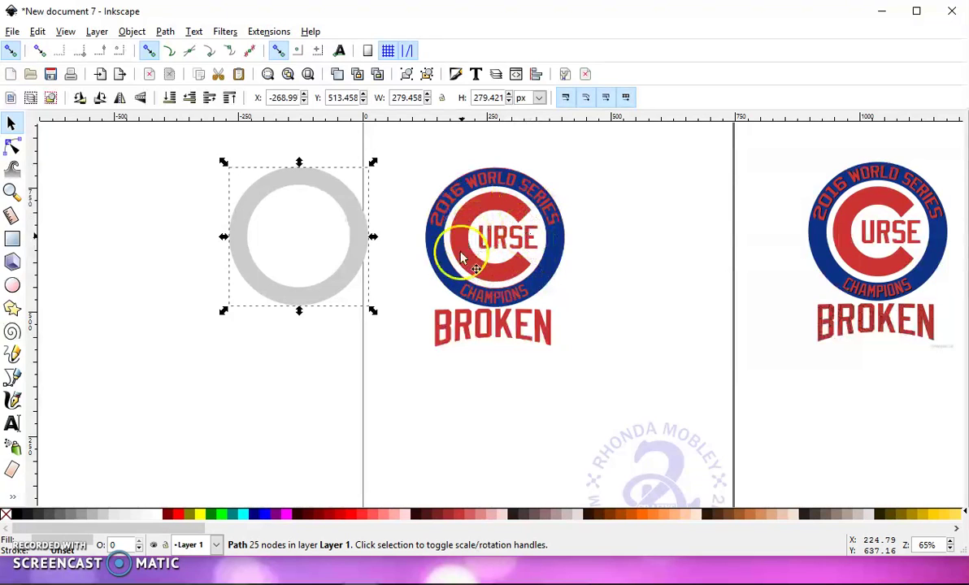
pyautogui.moveTo(357, 266); pyautogui.dragTo(362, 283)
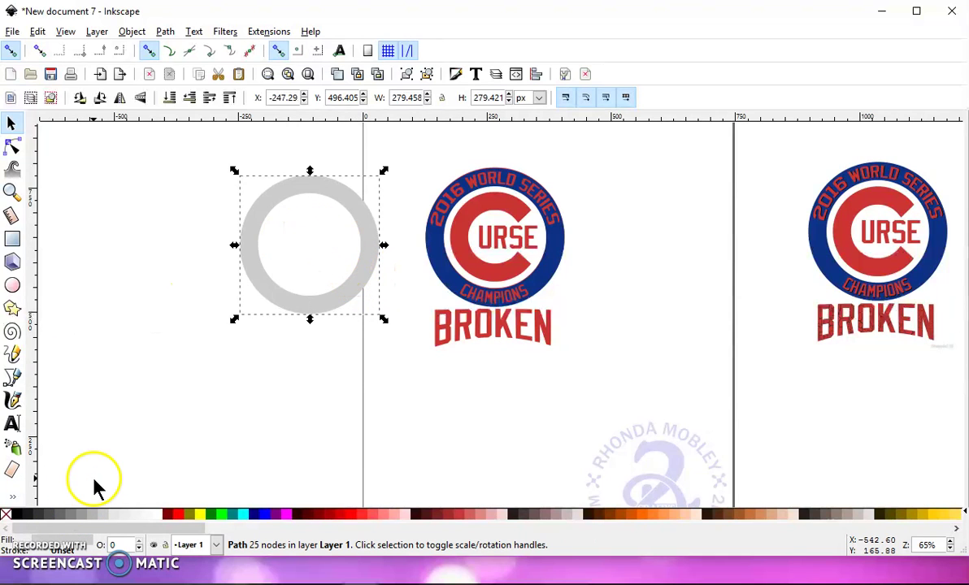
pyautogui.click(143, 317)
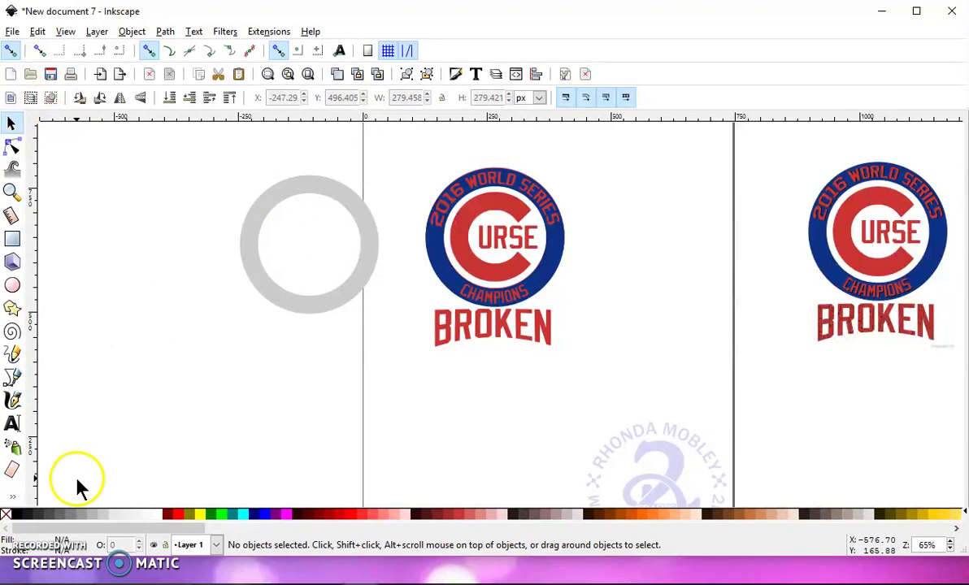
# Step: Fill the hole inside the gray ring with a 10% gray disc using the Paint Bucket
pyautogui.click(12, 496)
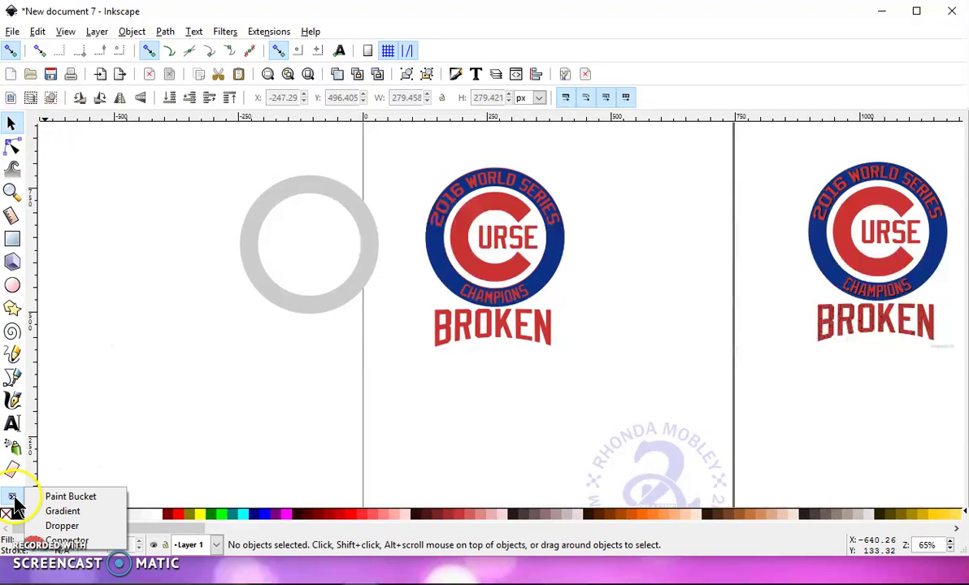
pyautogui.click(69, 498)
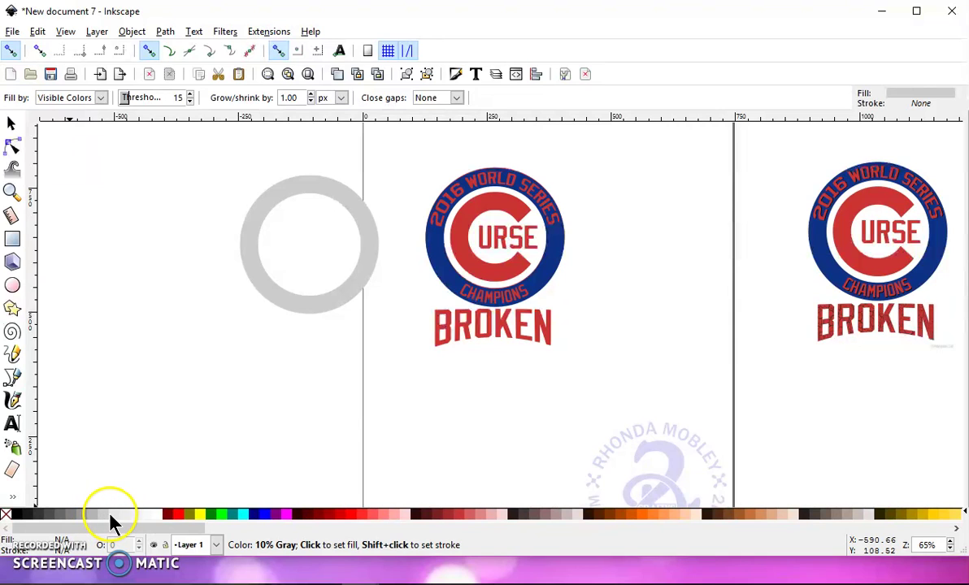
pyautogui.click(302, 239)
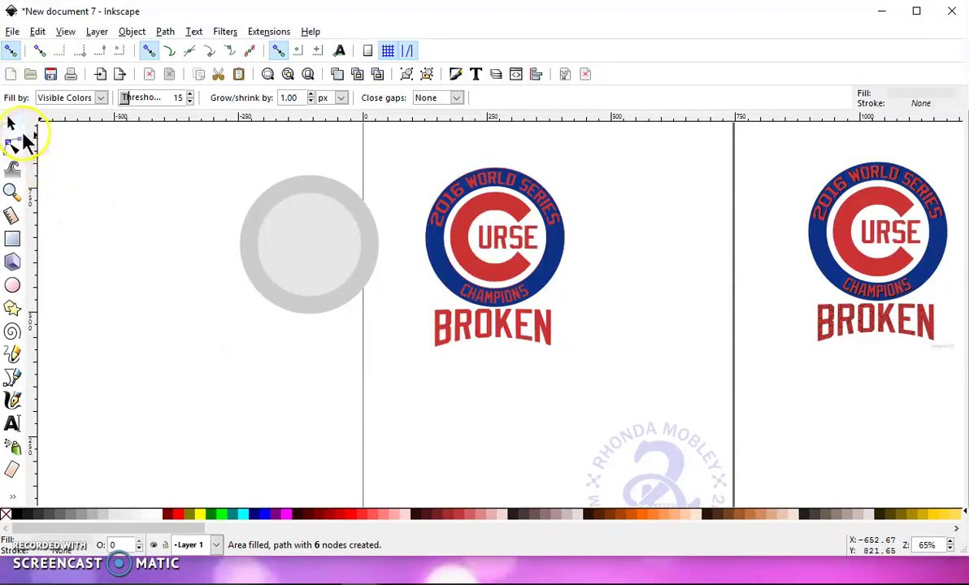
pyautogui.click(12, 124)
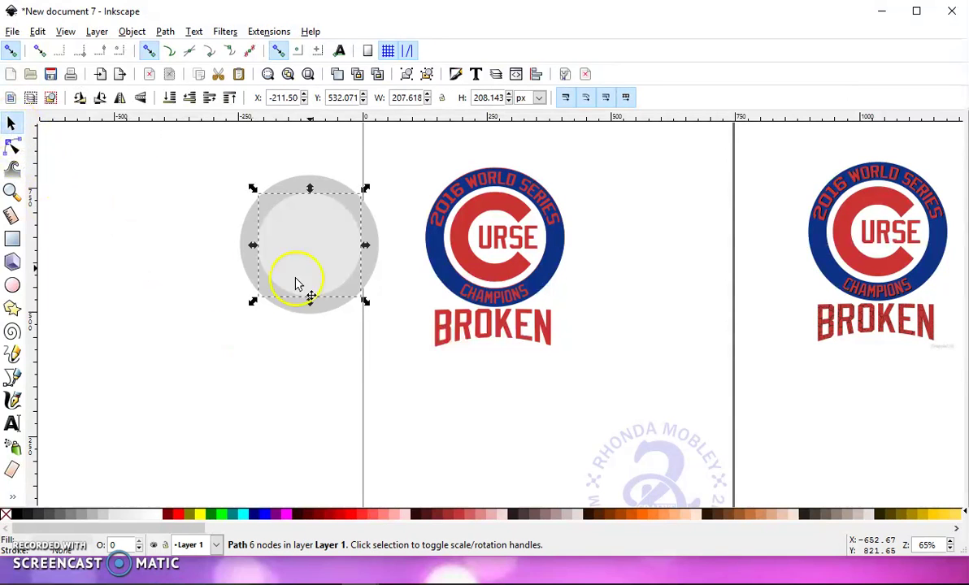
# Step: Move the gray disc onto the logo, send it to the bottom, and delete the separate gray ring
pyautogui.moveTo(320, 247); pyautogui.dragTo(506, 242)
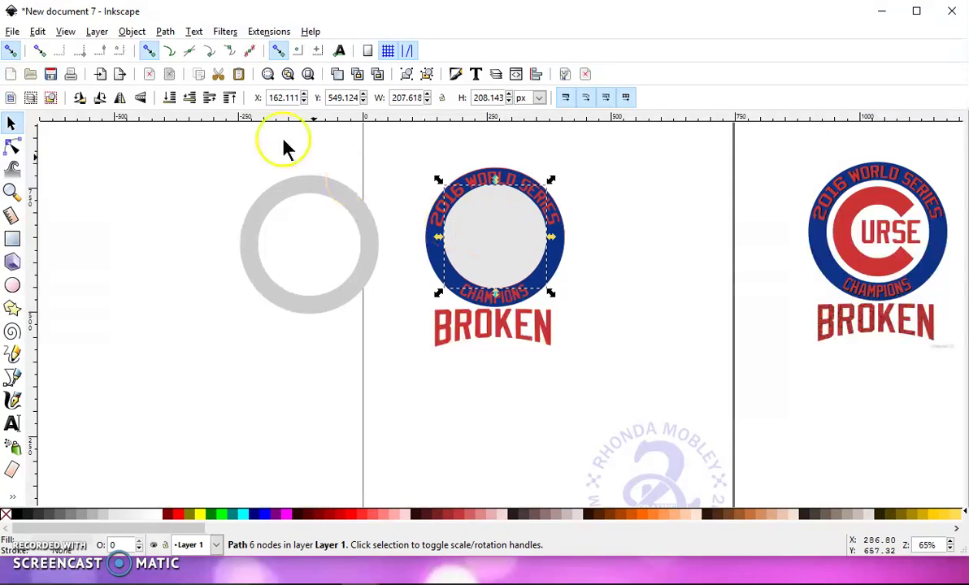
pyautogui.click(170, 98)
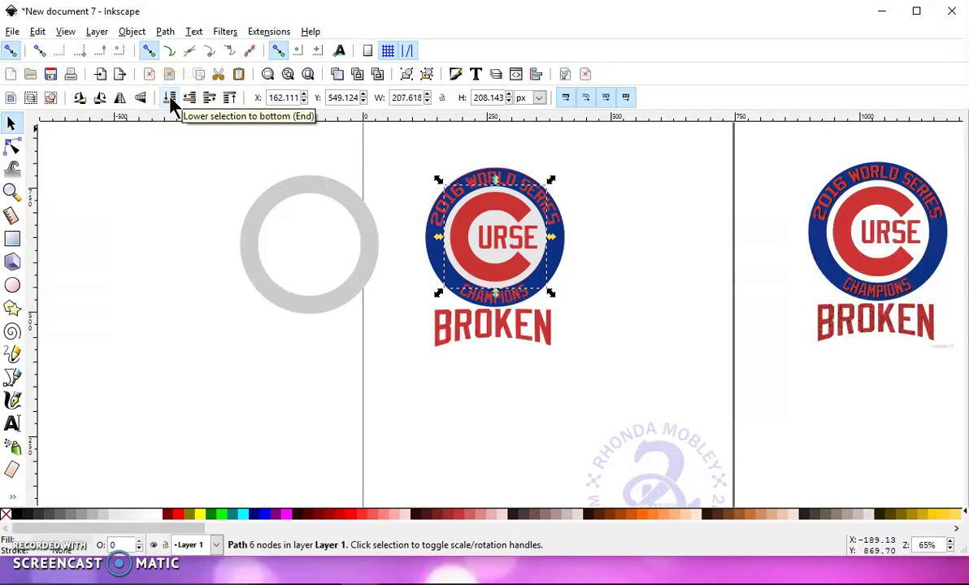
pyautogui.click(263, 281)
pyautogui.moveTo(262, 281)
pyautogui.mouseDown()
pyautogui.moveTo(239, 291)
pyautogui.moveTo(252, 298)
pyautogui.mouseUp()
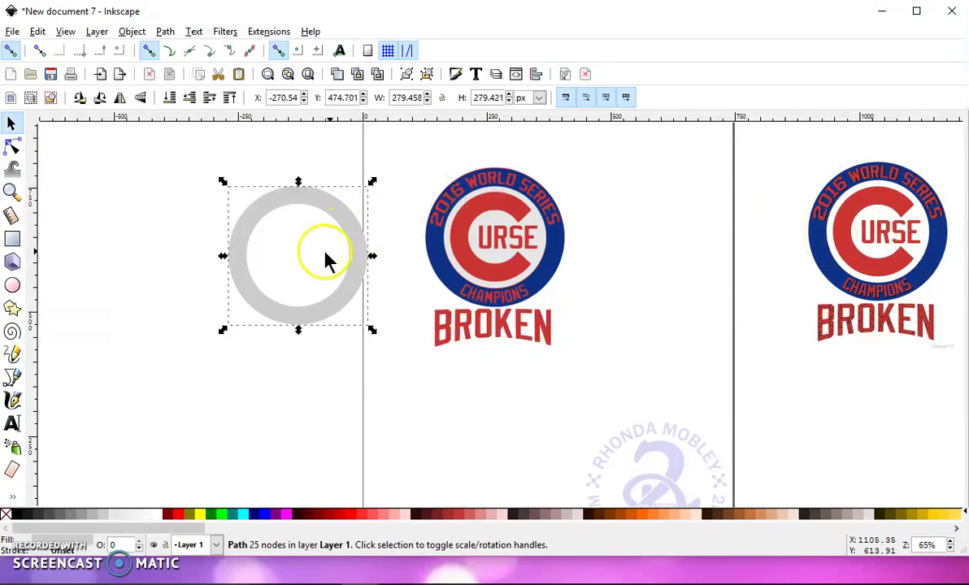
pyautogui.press('Delete')
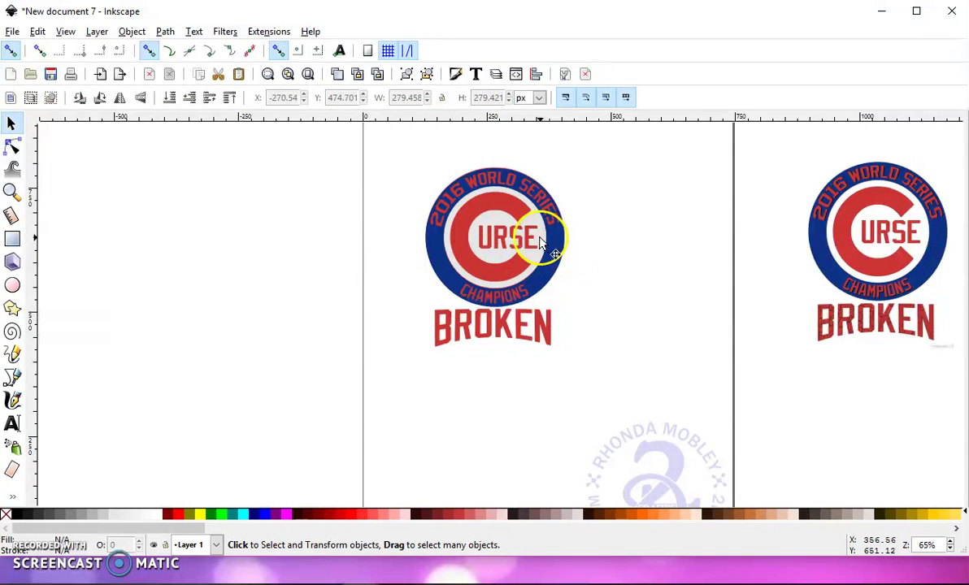
# Step: Move one red logo to the far left and place the other red logo onto the blue ring
pyautogui.click(505, 328)
pyautogui.moveTo(502, 325); pyautogui.dragTo(323, 310)
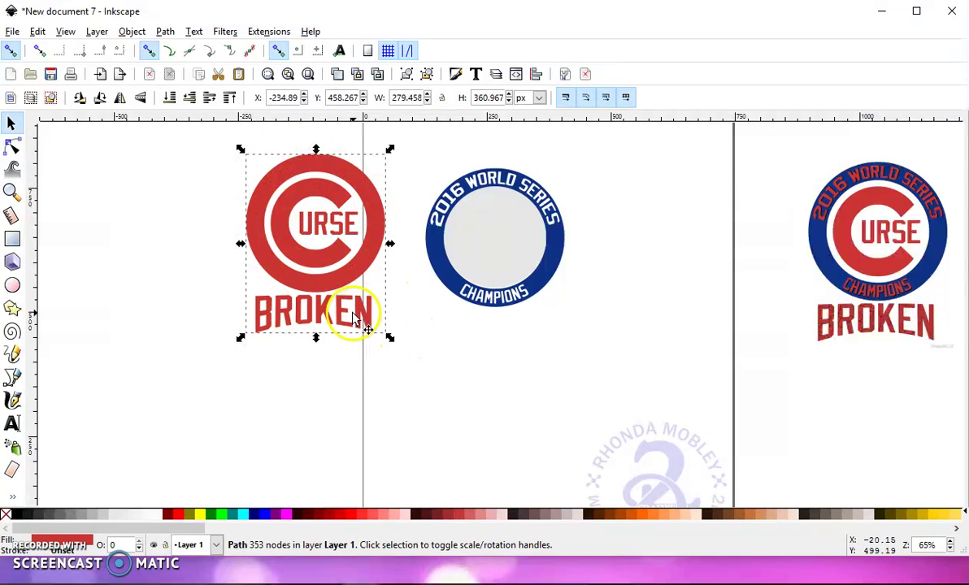
pyautogui.press('ctrl')
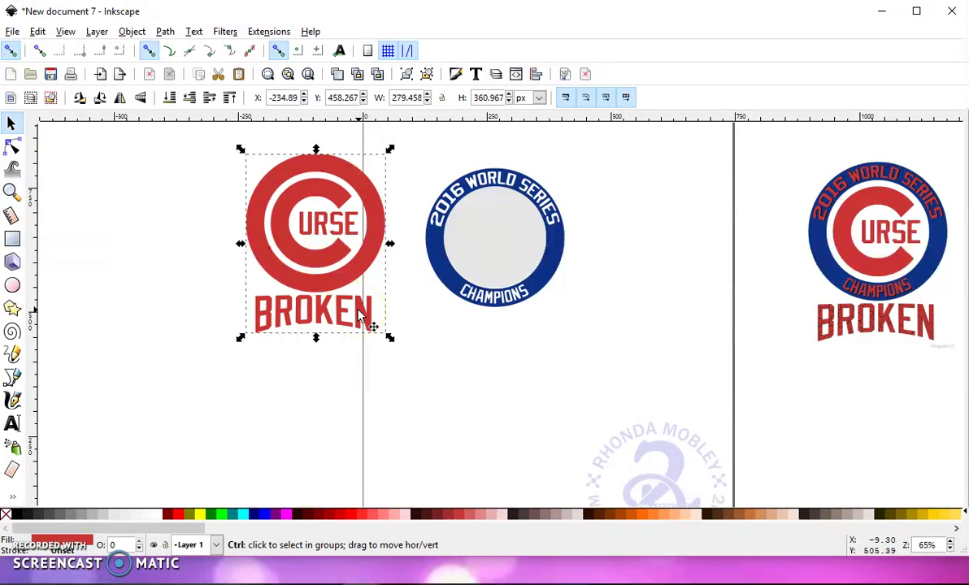
pyautogui.moveTo(372, 277); pyautogui.dragTo(177, 268)
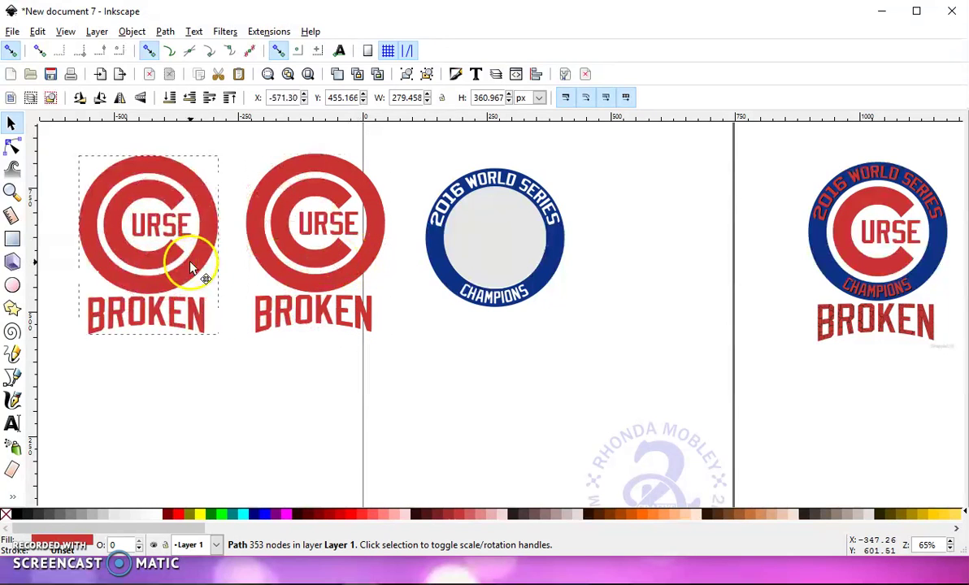
pyautogui.moveTo(372, 264); pyautogui.dragTo(544, 266)
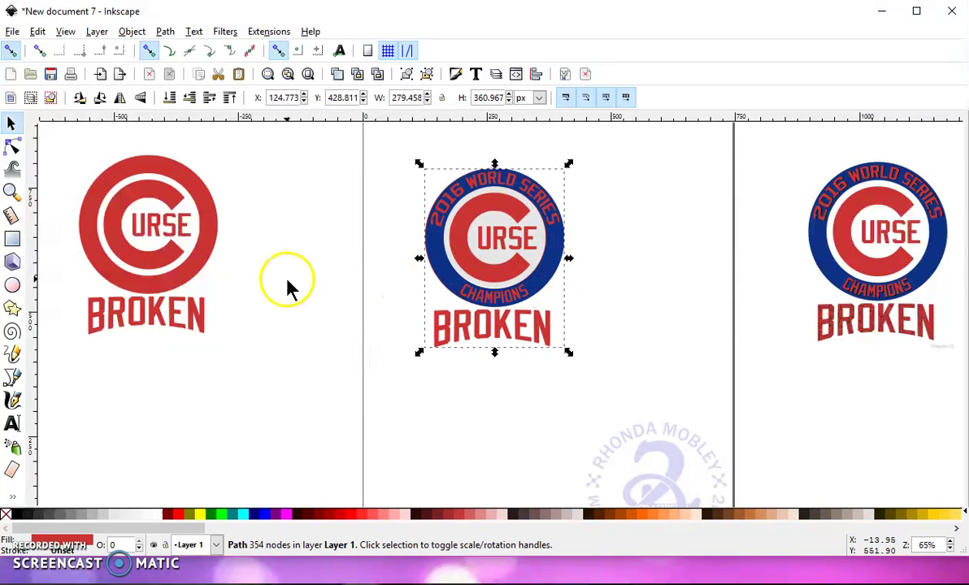
# Step: Duplicate the red logo on the ring and place the copy beside the other left logo
pyautogui.rightClick(205, 207)
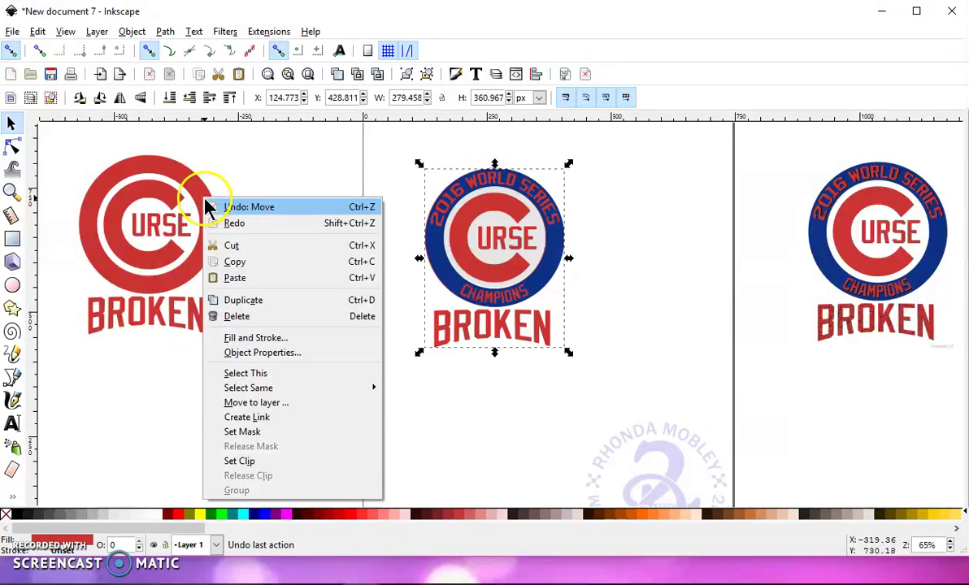
pyautogui.click(242, 300)
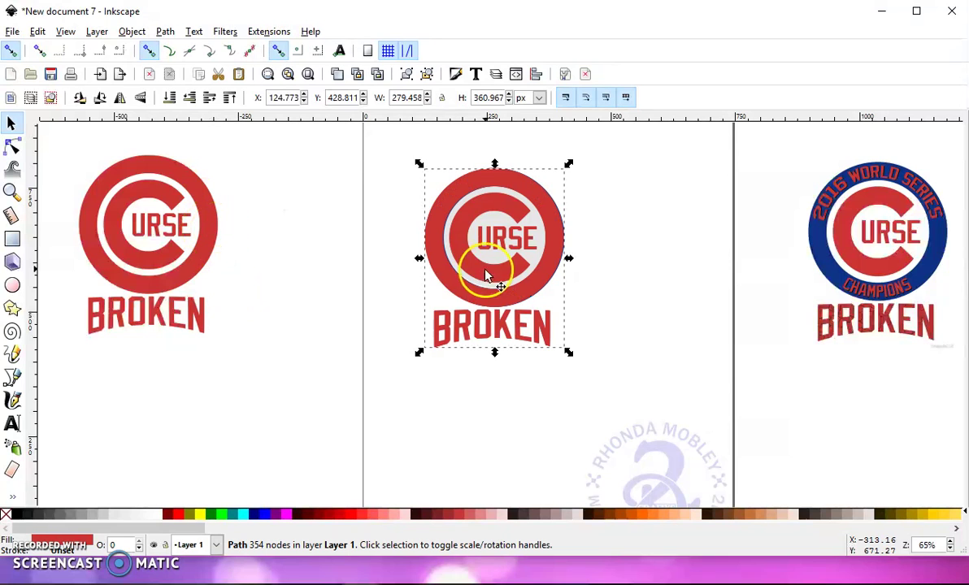
pyautogui.moveTo(461, 279); pyautogui.dragTo(264, 270)
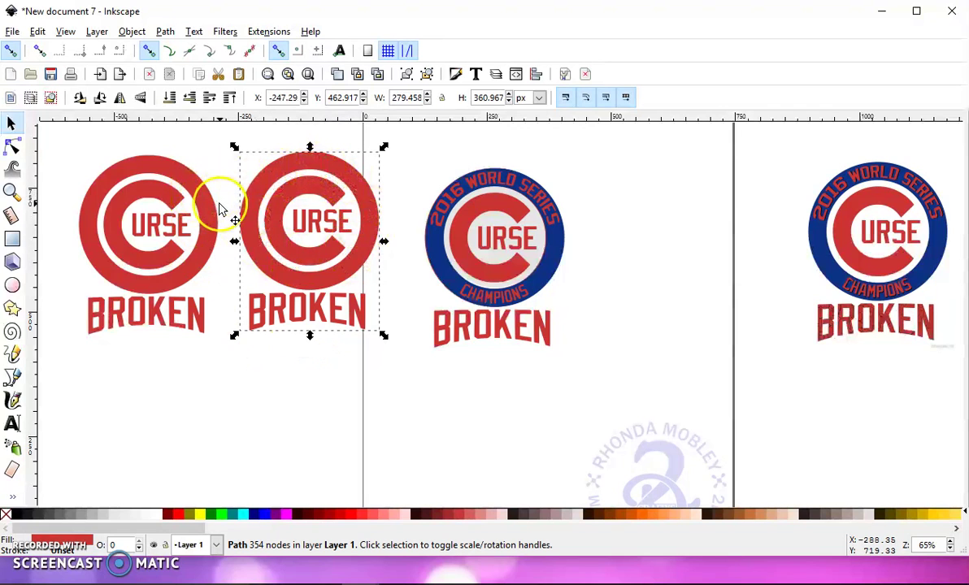
pyautogui.moveTo(201, 191); pyautogui.dragTo(213, 211)
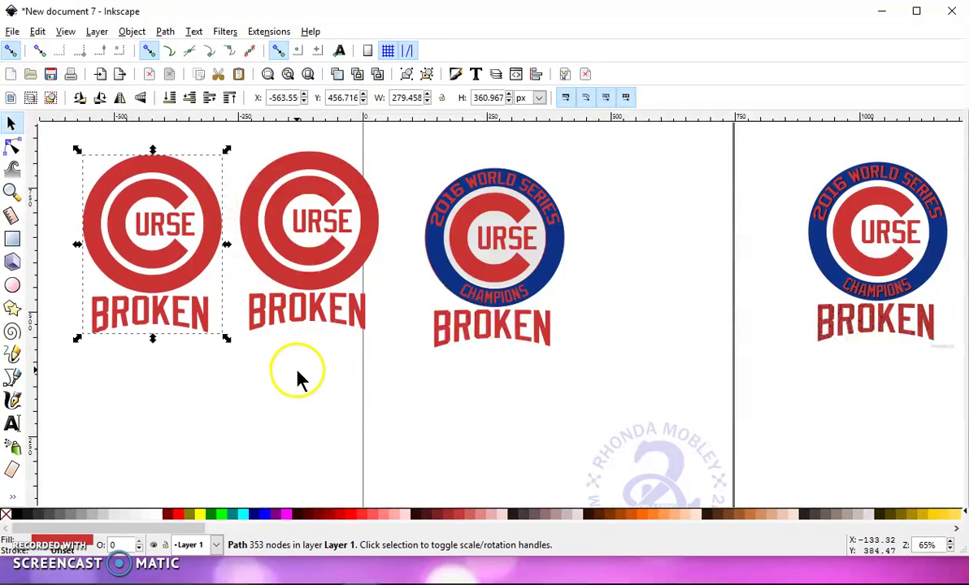
pyautogui.click(241, 373)
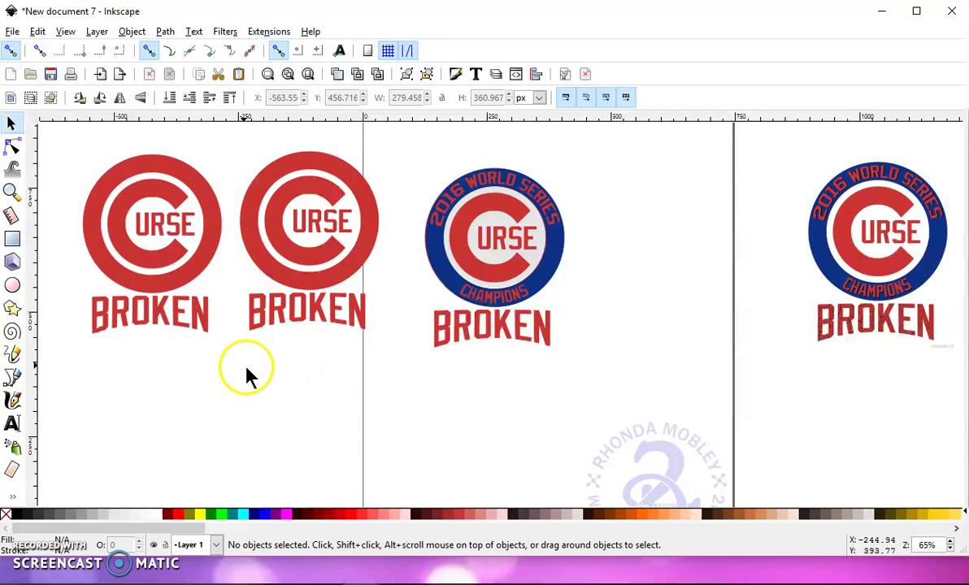
# Step: Draw a rectangle covering the left logo's circle and convert it to a path
pyautogui.click(12, 238)
pyautogui.moveTo(56, 145)
pyautogui.mouseDown()
pyautogui.moveTo(60, 163)
pyautogui.moveTo(225, 291)
pyautogui.mouseUp()
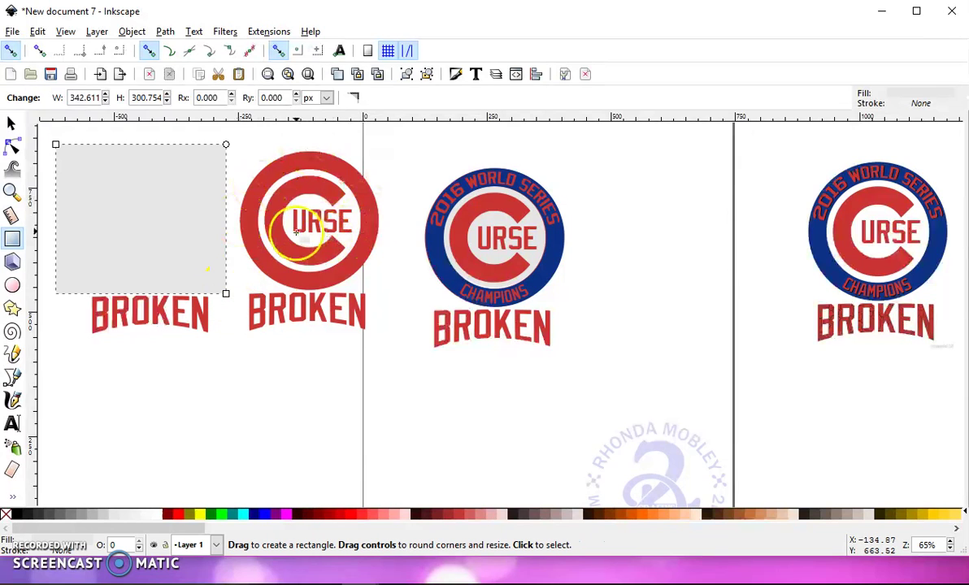
pyautogui.click(166, 32)
pyautogui.click(185, 47)
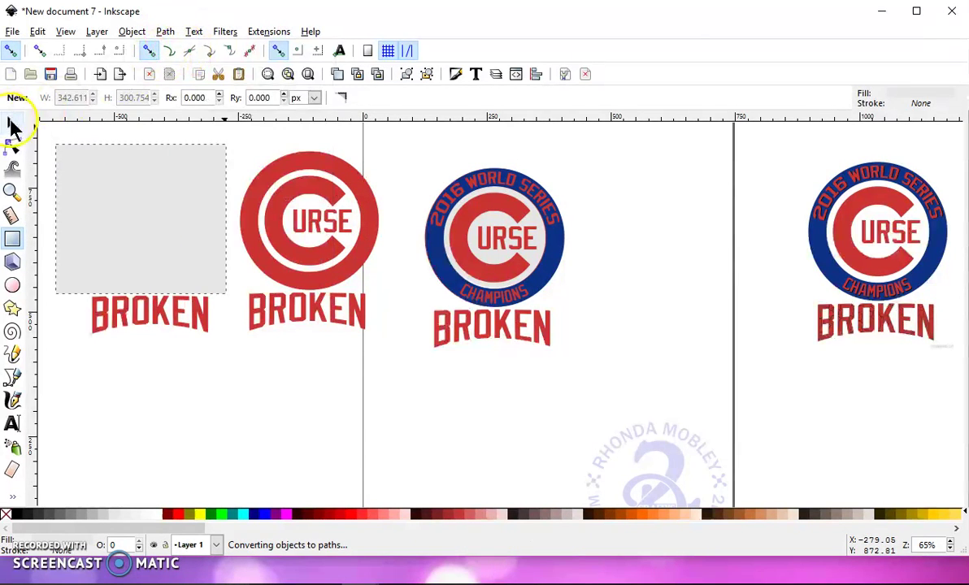
# Step: Subtract the rectangle from the logo with Path > Difference, then move BROKEN right of the ring
pyautogui.click(12, 124)
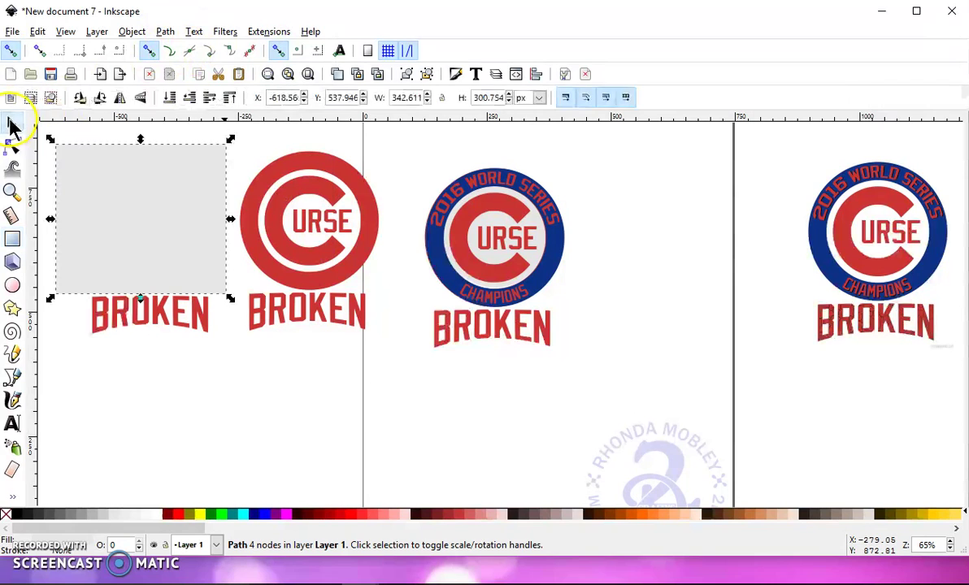
pyautogui.keyDown('shift'); pyautogui.click(124, 318); pyautogui.keyUp('shift')
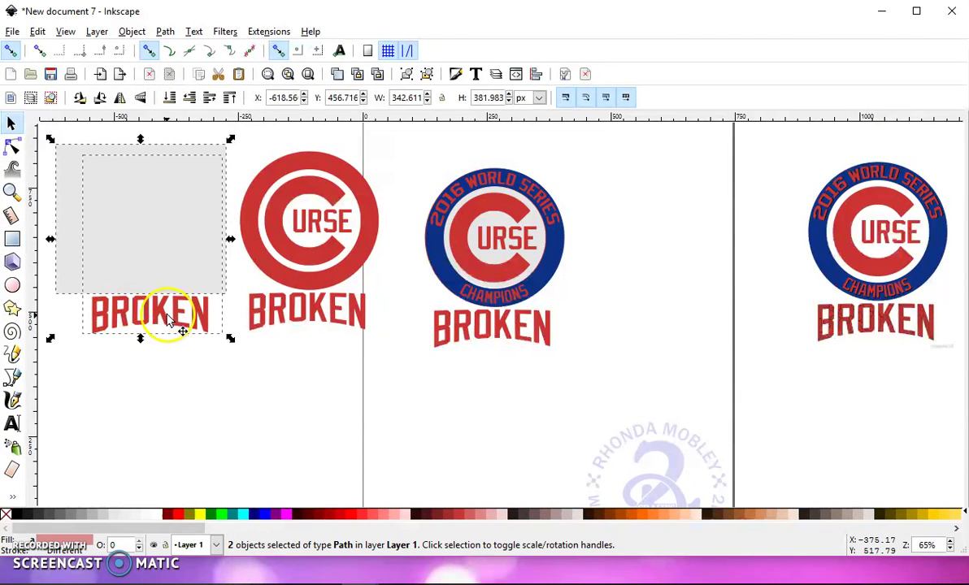
pyautogui.click(166, 33)
pyautogui.click(180, 136)
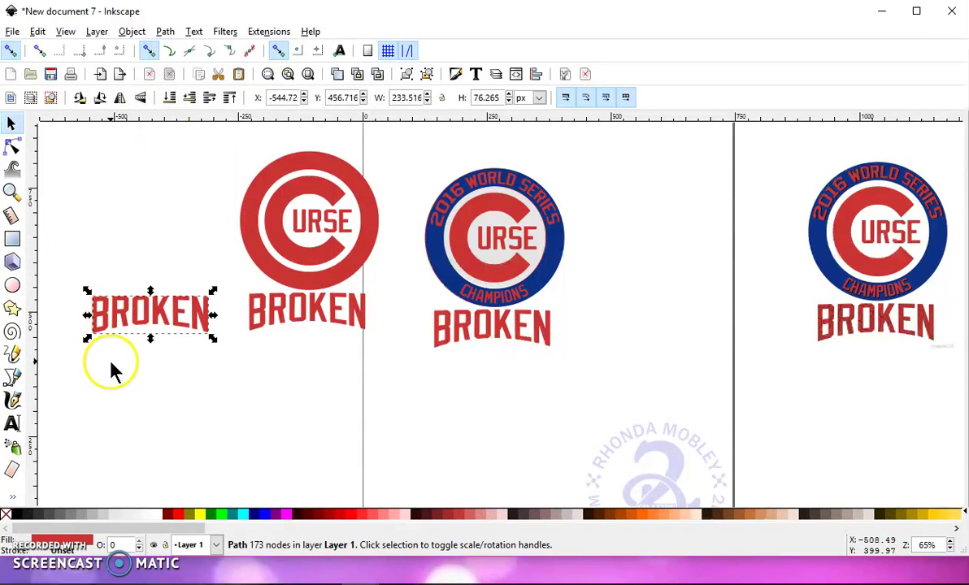
pyautogui.moveTo(145, 302); pyautogui.dragTo(666, 327)
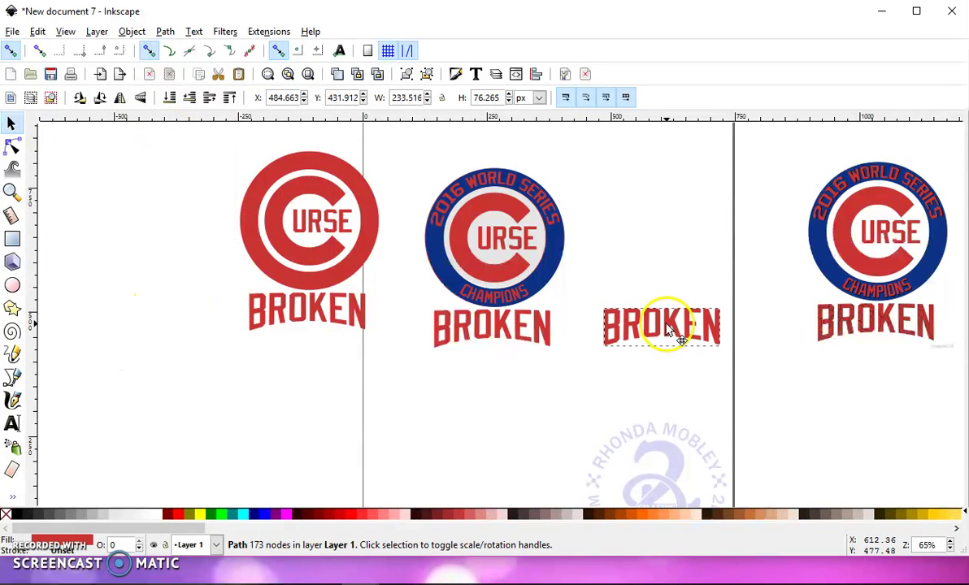
pyautogui.moveTo(354, 320); pyautogui.dragTo(273, 332)
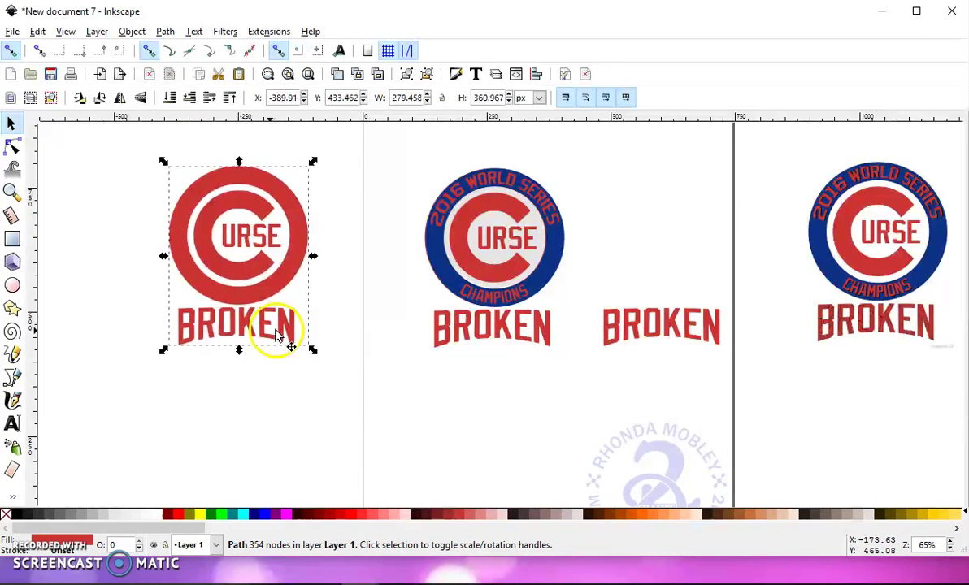
# Step: Draw a rectangle over the last red logo's BROKEN lettering and convert it to a path
pyautogui.click(12, 239)
pyautogui.moveTo(143, 301); pyautogui.dragTo(332, 377)
pyautogui.moveTo(143, 301); pyautogui.dragTo(139, 308)
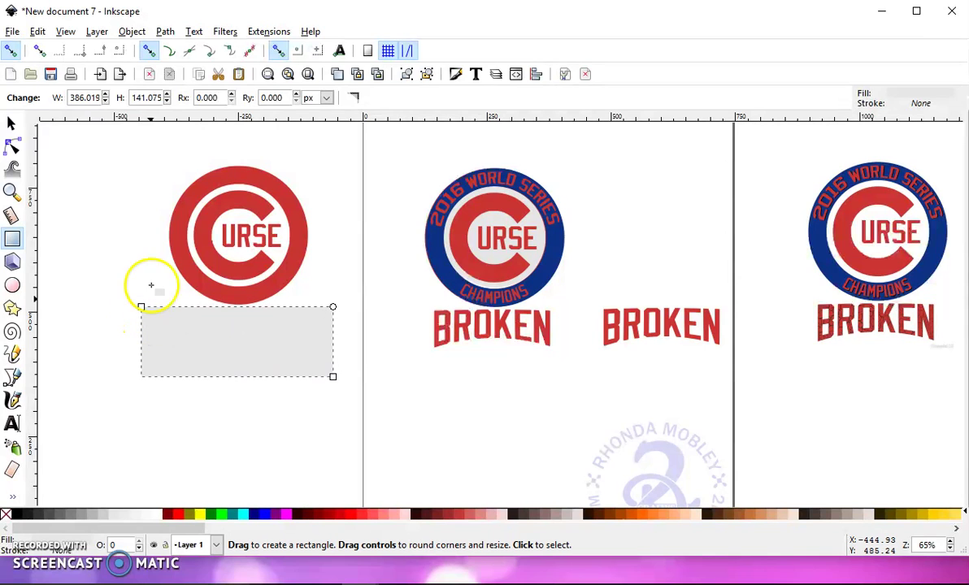
pyautogui.click(169, 34)
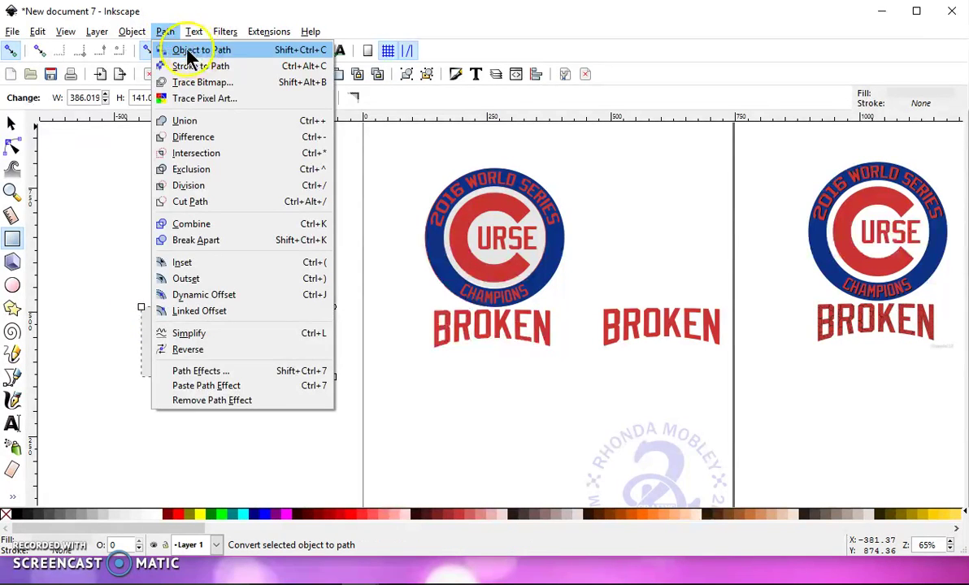
pyautogui.click(189, 52)
# Step: Subtract the rectangle with Path > Difference and move the red C circle above standalone BROKEN
pyautogui.click(11, 123)
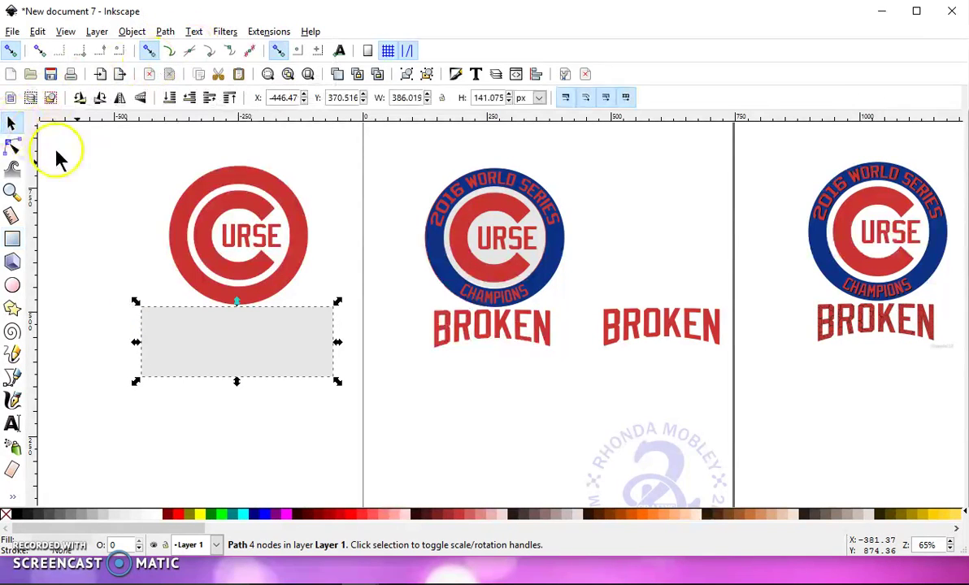
pyautogui.keyDown('shift'); pyautogui.click(195, 288); pyautogui.keyUp('shift')
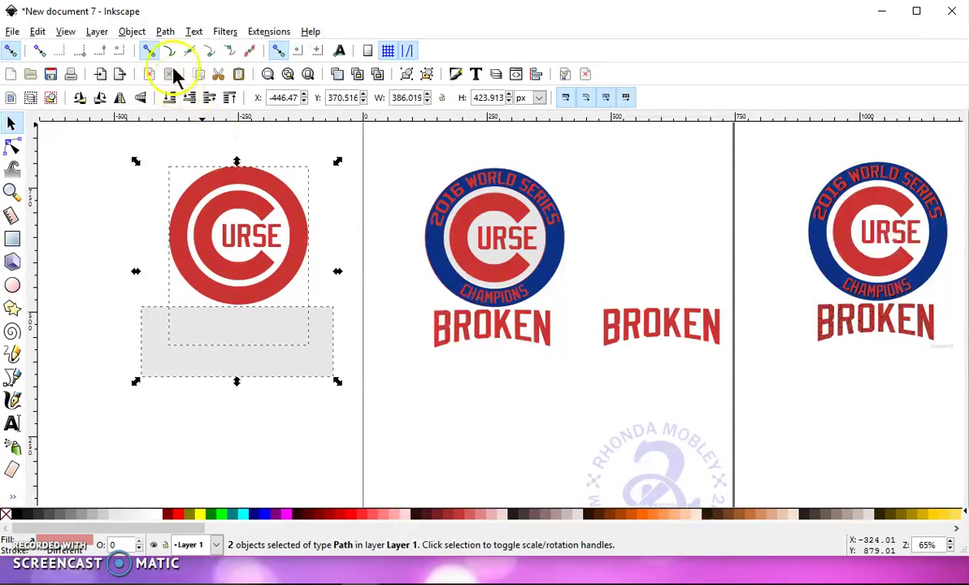
pyautogui.click(165, 32)
pyautogui.click(189, 137)
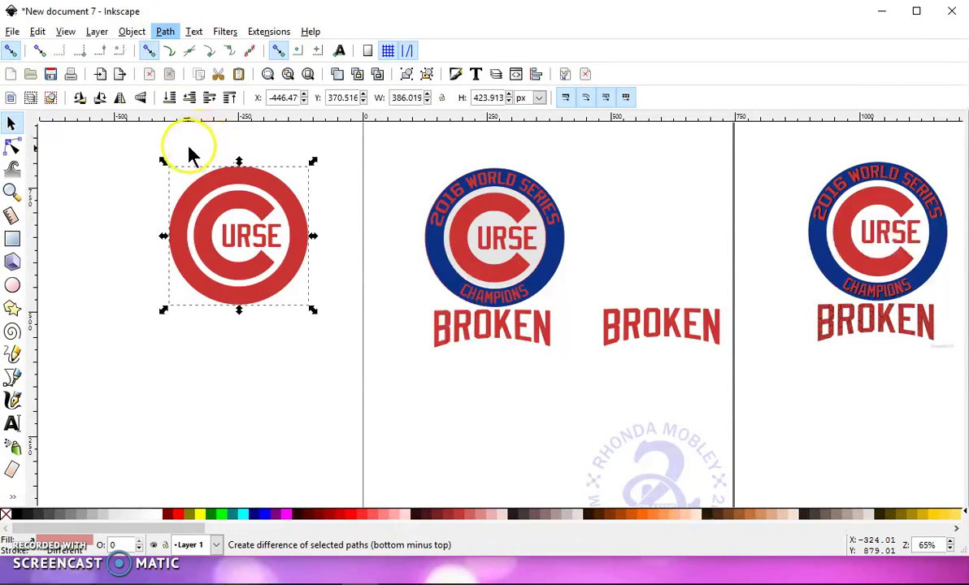
pyautogui.moveTo(238, 179); pyautogui.dragTo(664, 177)
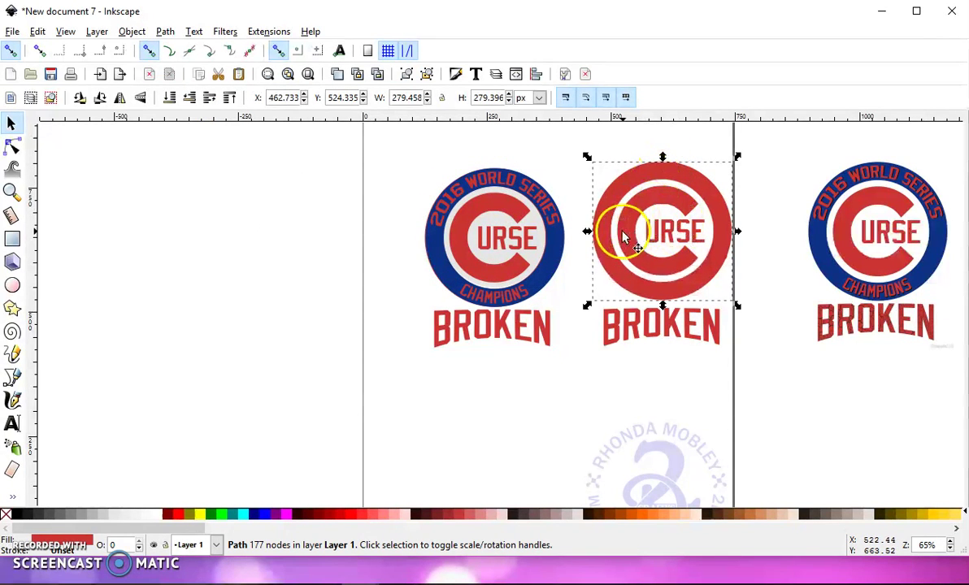
# Step: Move the blue World Series ring onto the right-hand C and raise it above the red circle
pyautogui.click(557, 253)
pyautogui.moveTo(552, 250); pyautogui.dragTo(734, 244)
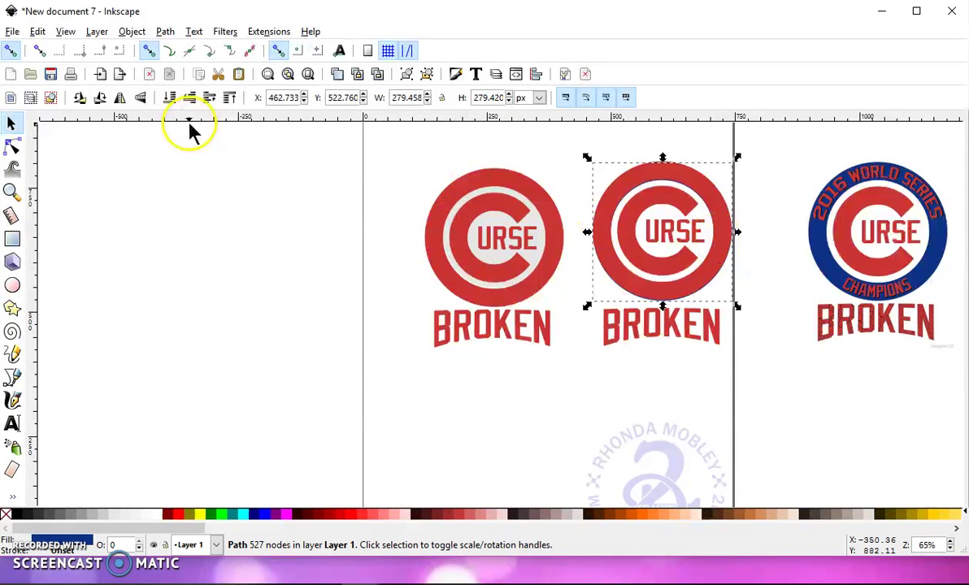
pyautogui.click(230, 97)
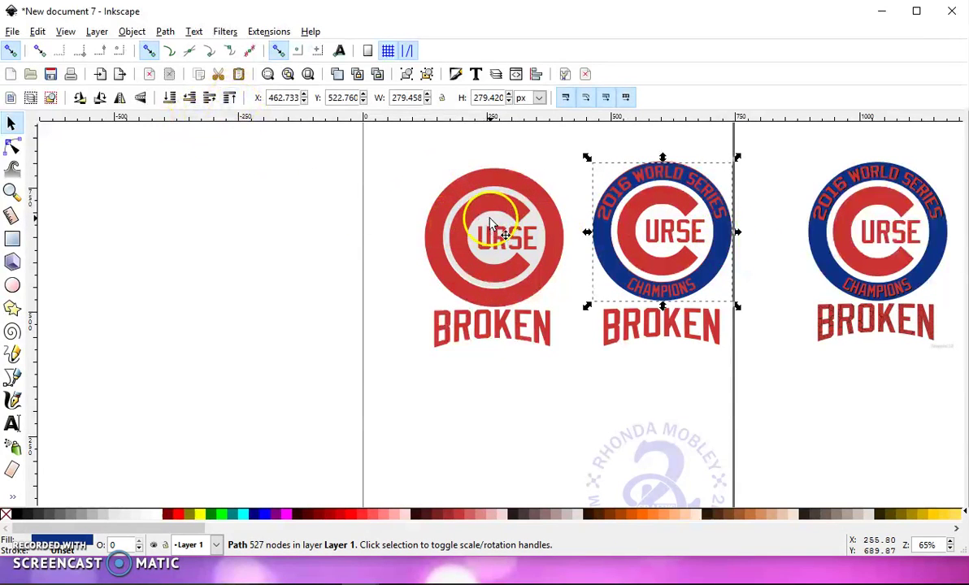
# Step: Move the grey inner circle onto the right-hand logo, then select the reference image
pyautogui.click(490, 225)
pyautogui.moveTo(490, 225); pyautogui.dragTo(672, 219)
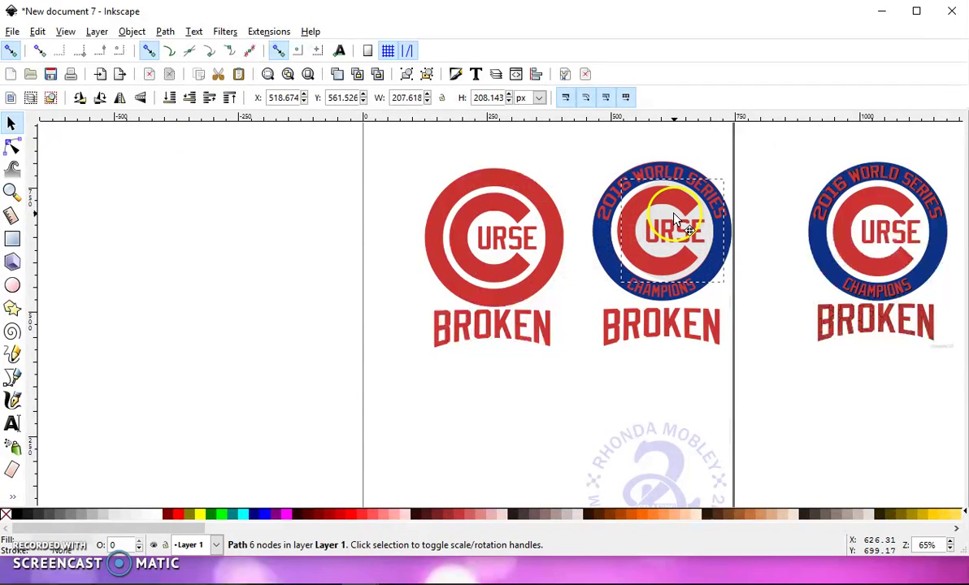
pyautogui.click(729, 356)
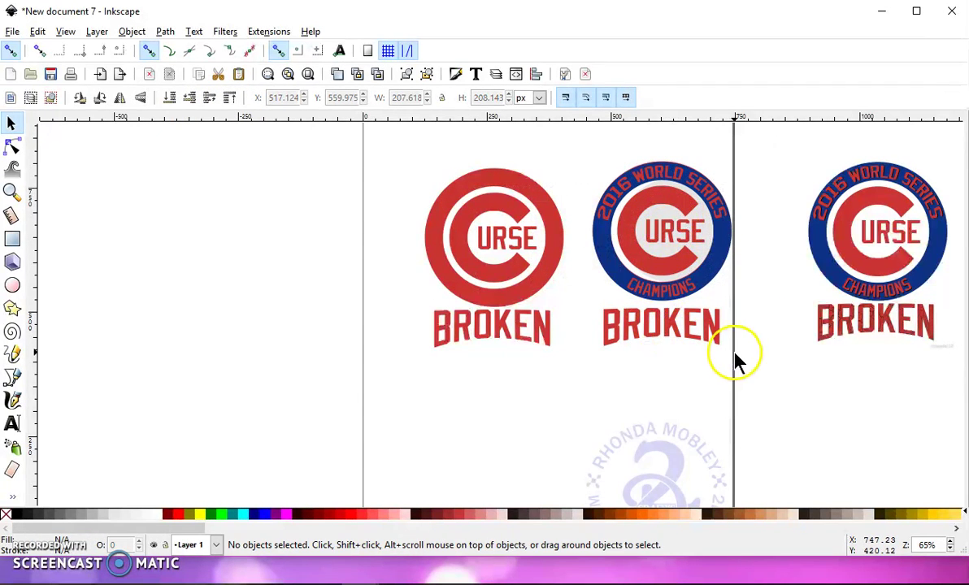
pyautogui.click(824, 229)
# Step: Delete the reference image, nudge BROKEN under the ring and raise the red-only logo slightly
pyautogui.press('Delete')
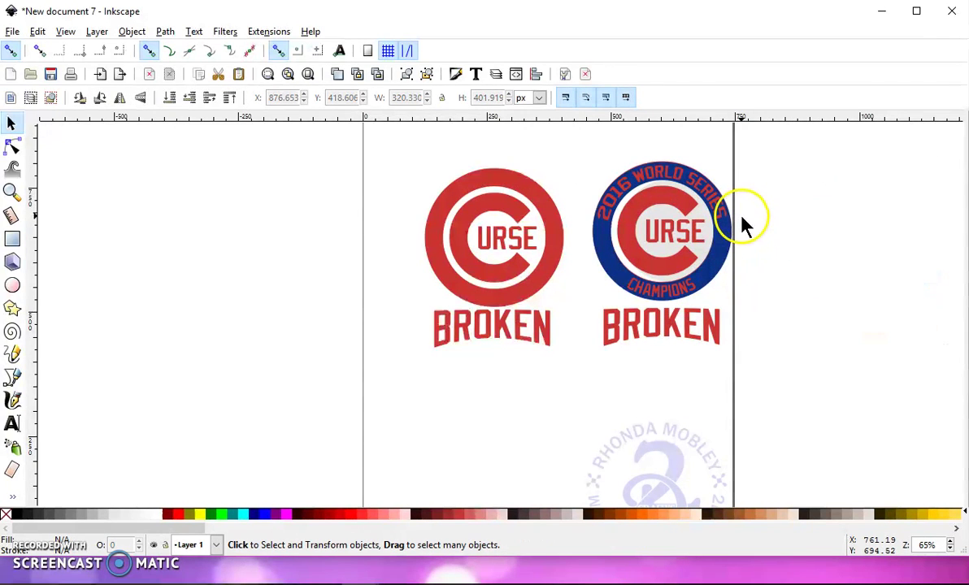
pyautogui.hscroll(2, 567, 226)
pyautogui.scroll(-1, 566, 226)
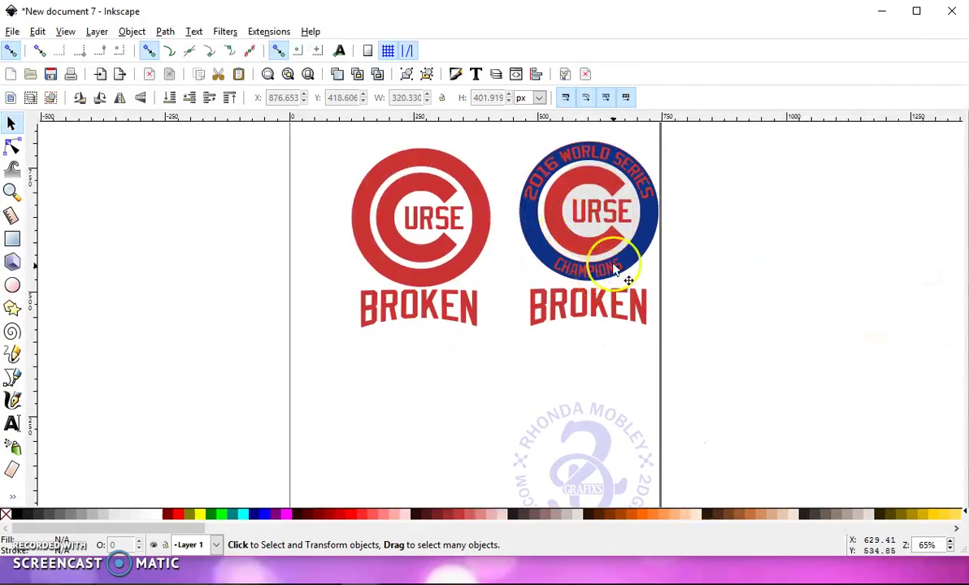
pyautogui.moveTo(603, 304)
pyautogui.mouseDown()
pyautogui.moveTo(612, 346)
pyautogui.moveTo(611, 313)
pyautogui.mouseUp()
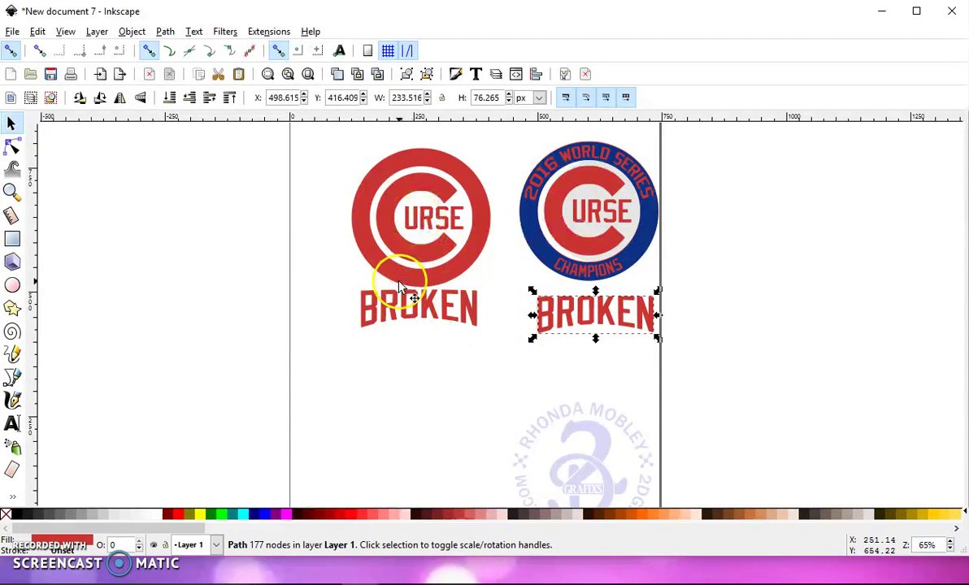
pyautogui.moveTo(400, 263); pyautogui.dragTo(400, 255)
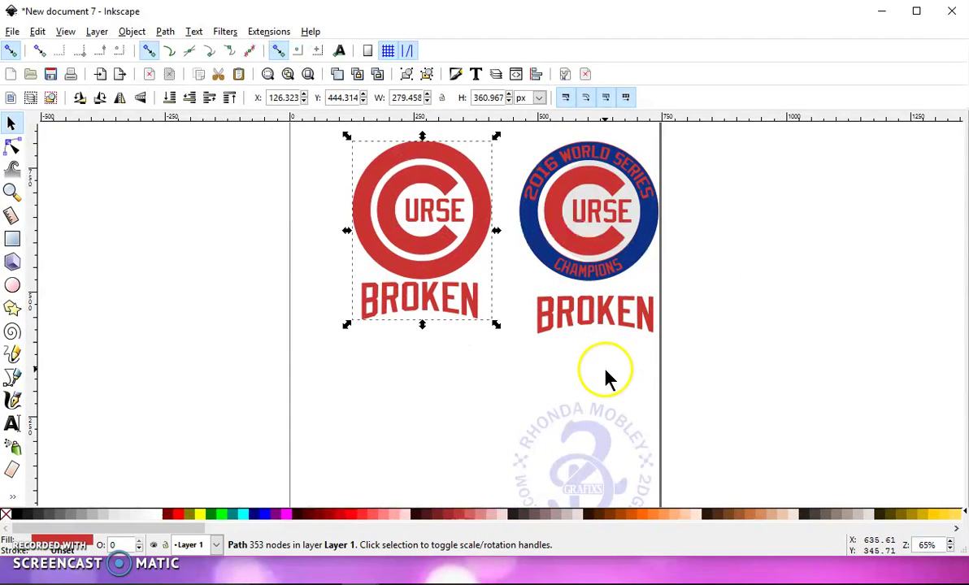
pyautogui.scroll(-1, 588, 361)
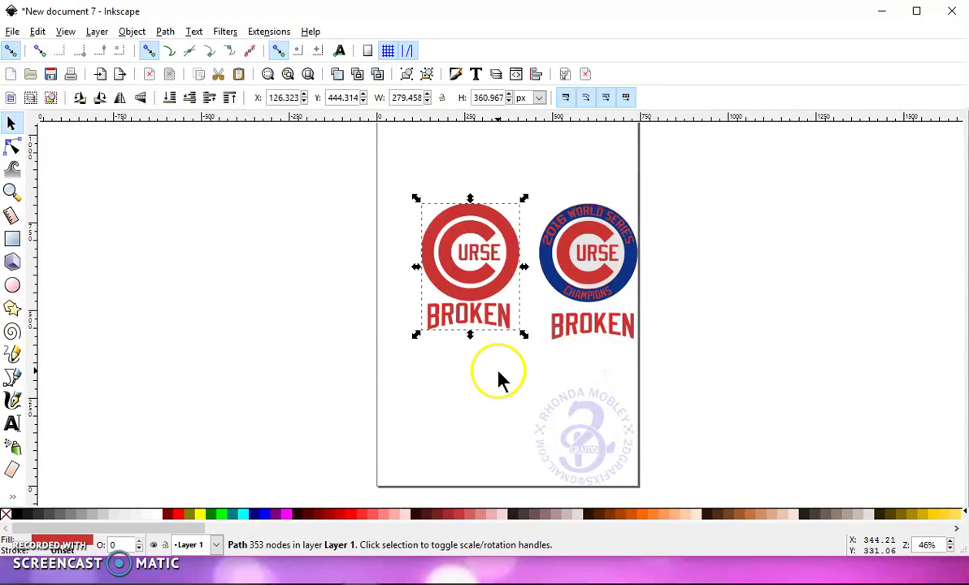